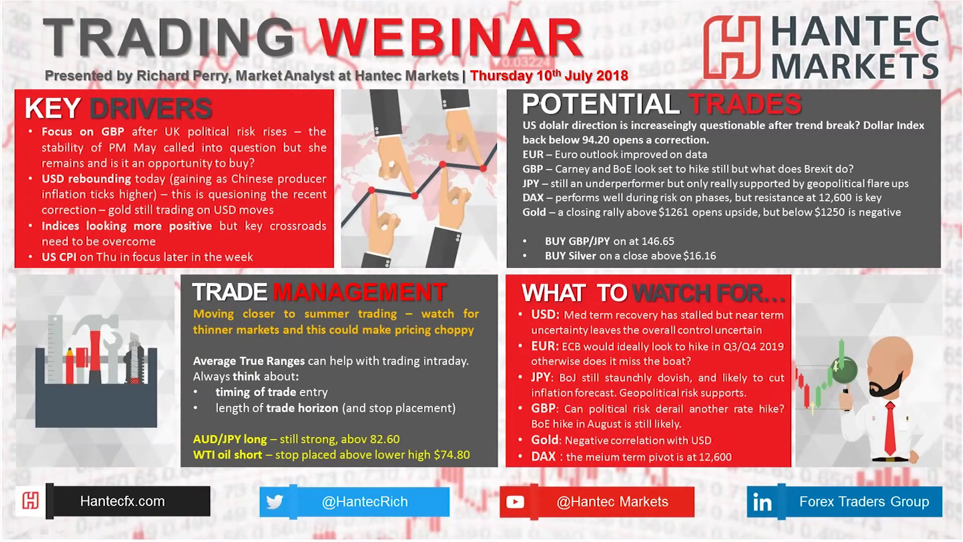
# Circle the webinar date in blue on the Hantec Trading Webinar slide.
pyautogui.moveTo(471, 81)
pyautogui.mouseDown()
pyautogui.moveTo(548, 84)
pyautogui.moveTo(474, 63)
pyautogui.moveTo(471, 91)
pyautogui.moveTo(515, 82)
pyautogui.mouseUp()
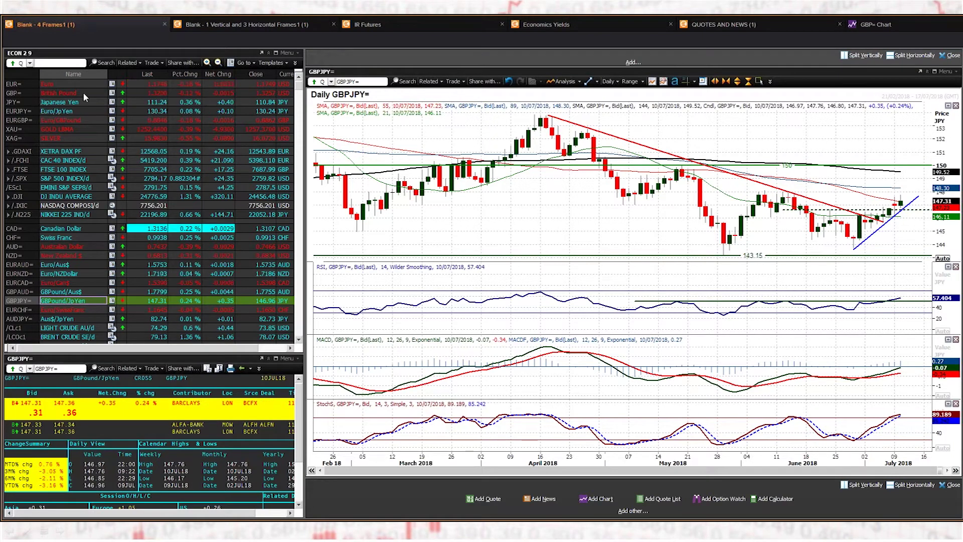
pyautogui.click(83, 92)
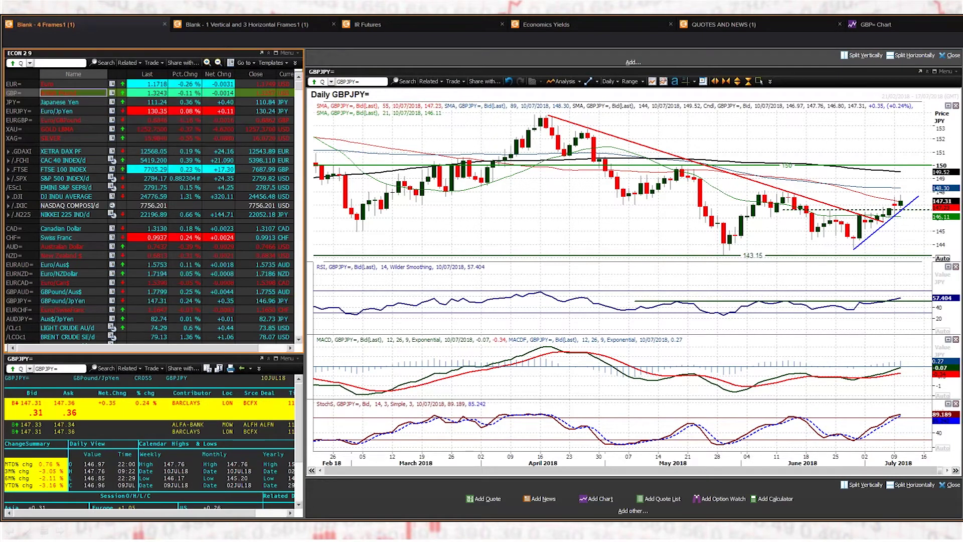
pyautogui.click(95, 144)
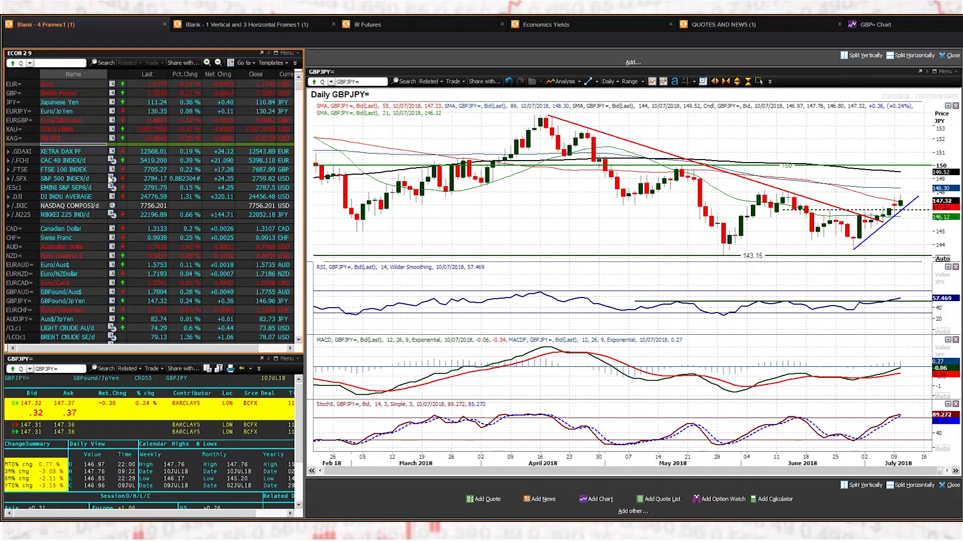
pyautogui.moveTo(110, 179)
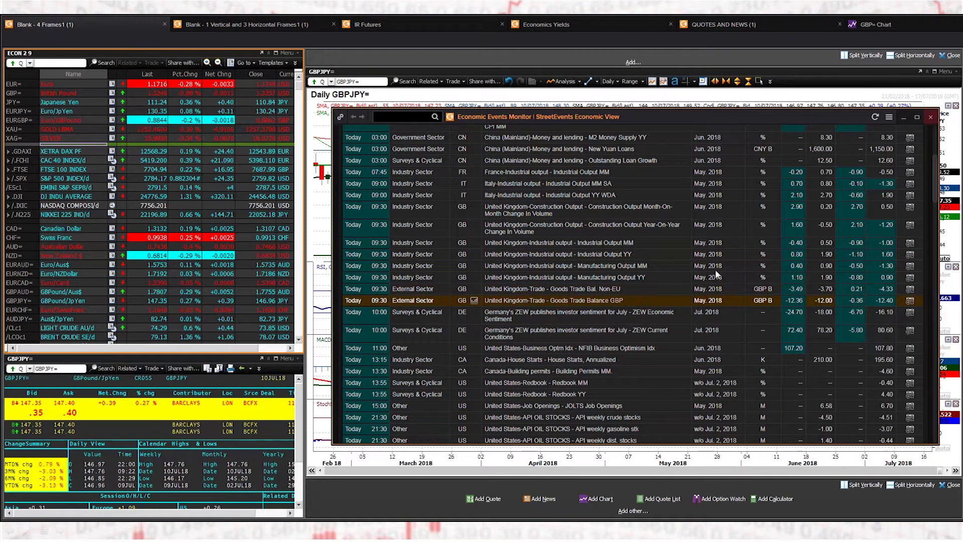
pyautogui.click(903, 116)
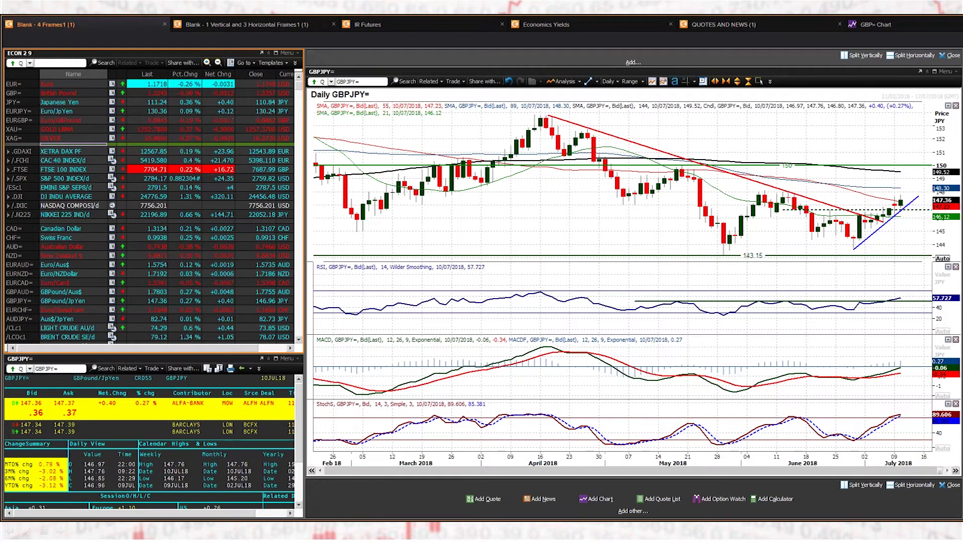
pyautogui.moveTo(830, 235)
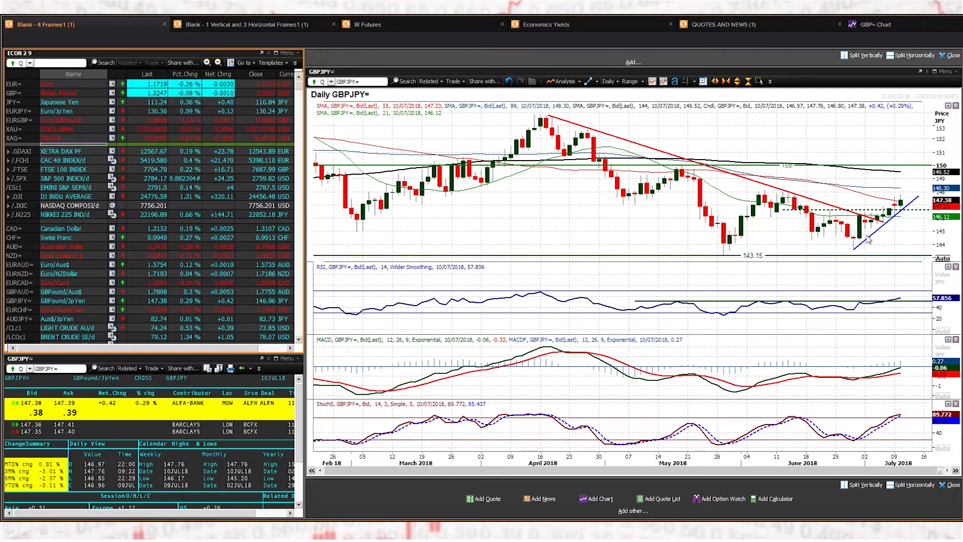
pyautogui.moveTo(898, 211)
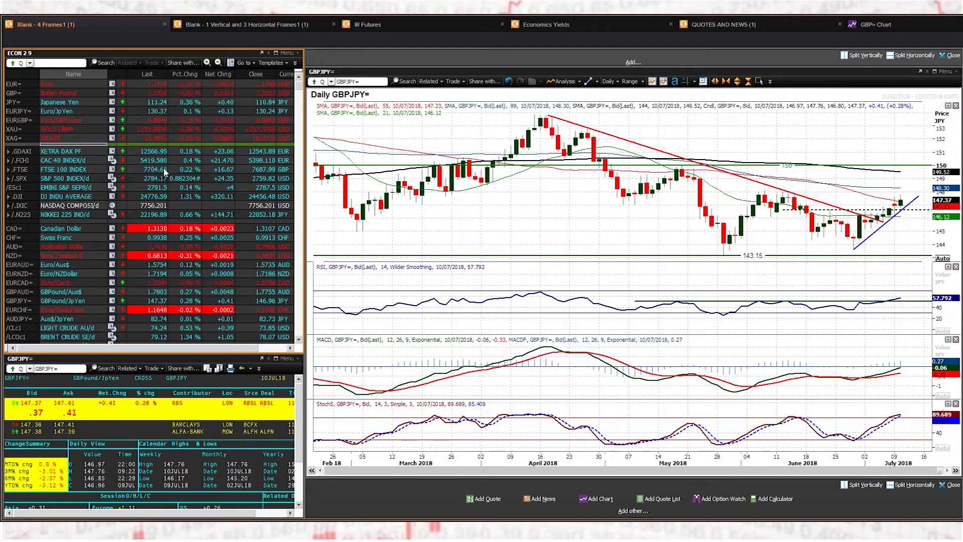
# Chart GBP= daily zoomed in to late April onward, then return to the webinar slide.
pyautogui.click(71, 91)
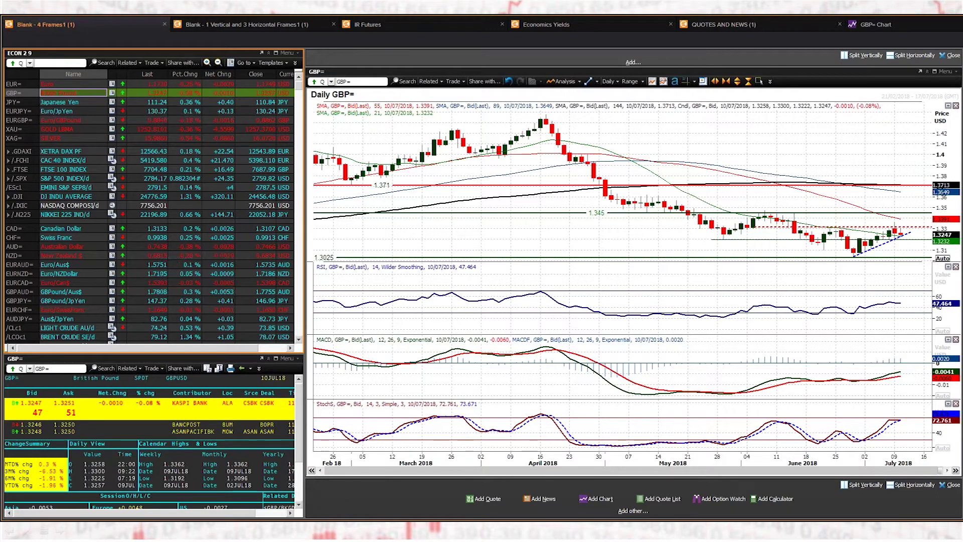
pyautogui.click(716, 81)
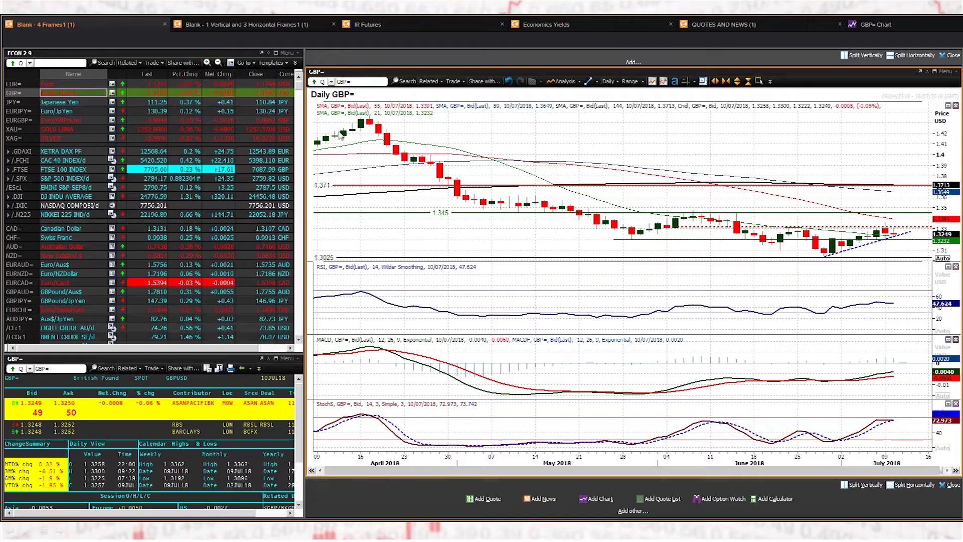
pyautogui.hotkey('alt', 'Tab')
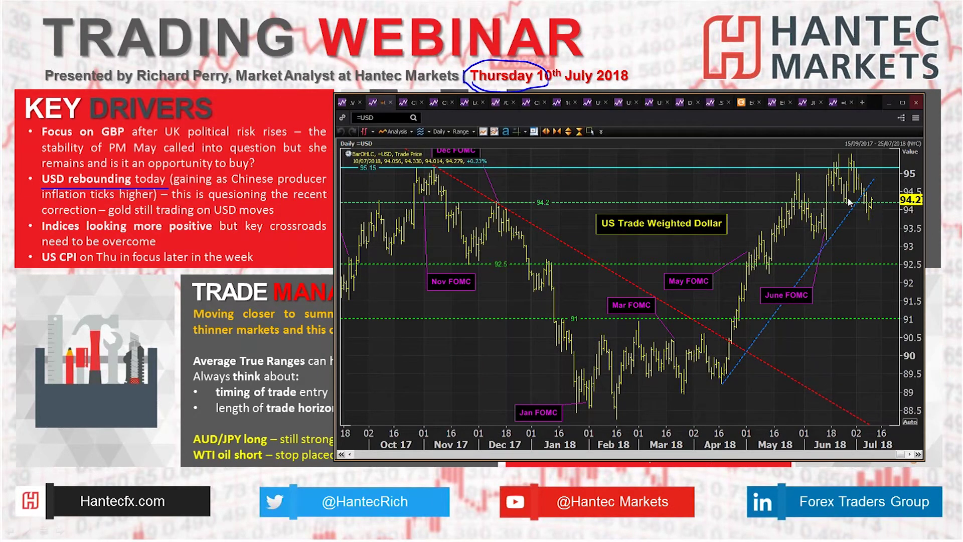
# Set the slide's US Trade Weighted Dollar chart to span December 2017 to July 2018.
pyautogui.moveTo(847, 201)
pyautogui.click(555, 132)
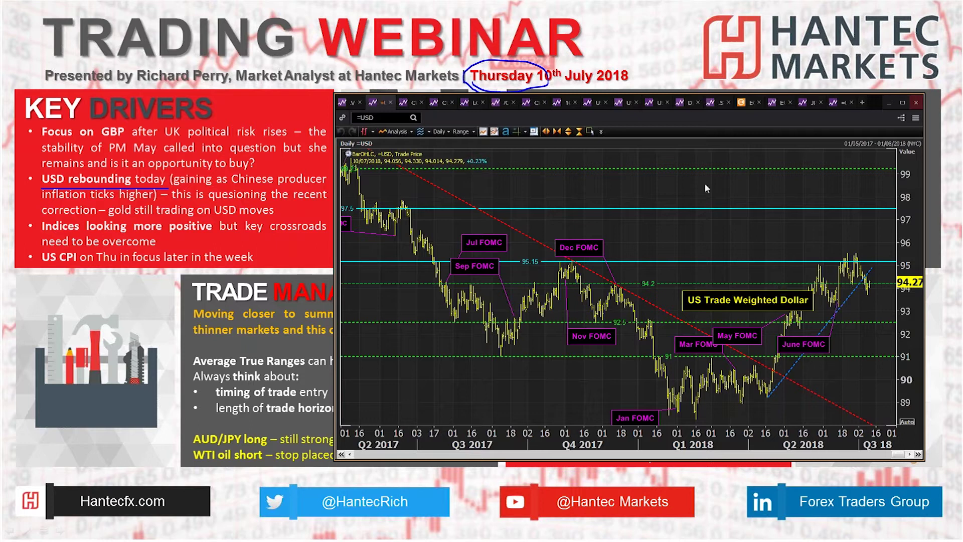
pyautogui.scroll(5, 813, 214)
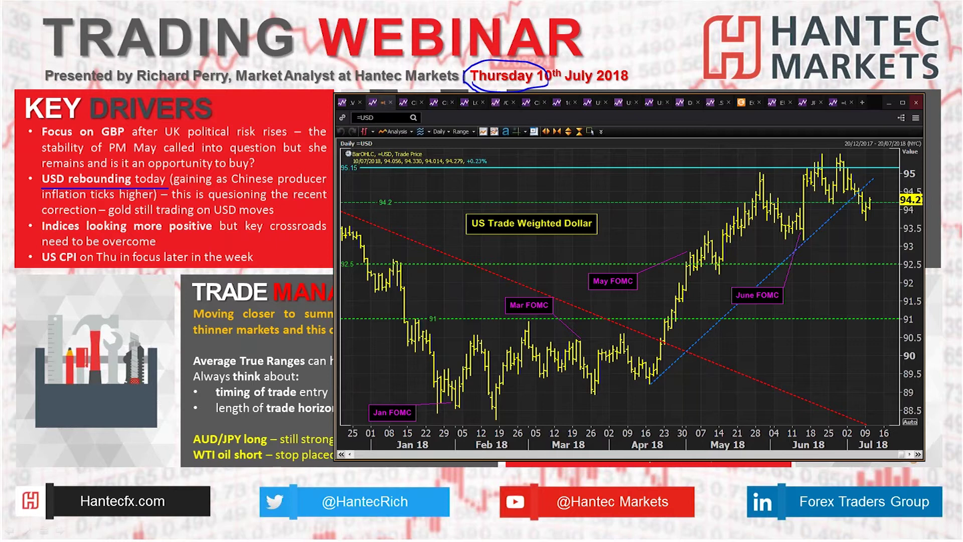
# Bring Eikon forward and switch the linked daily chart and quote to EUR=.
pyautogui.hotkey('alt', 'Tab')
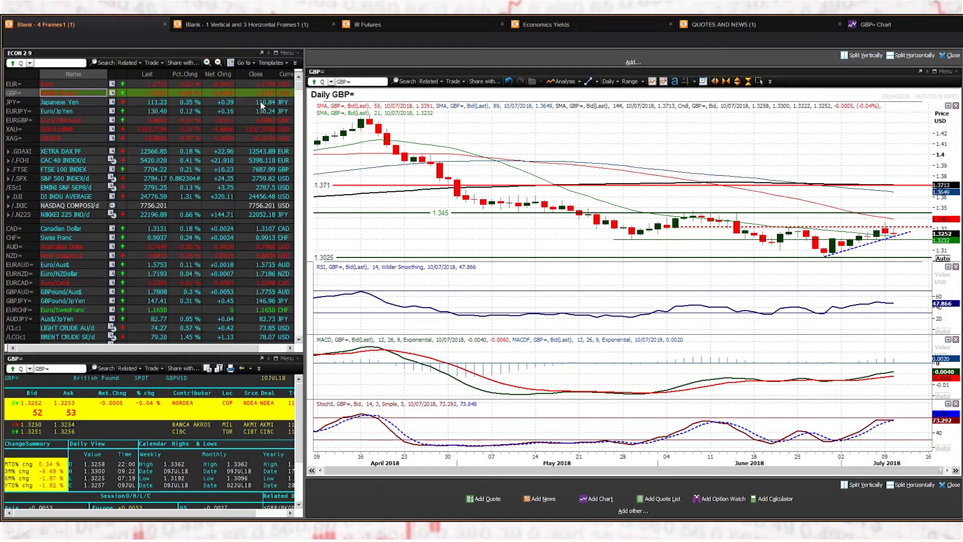
pyautogui.click(57, 84)
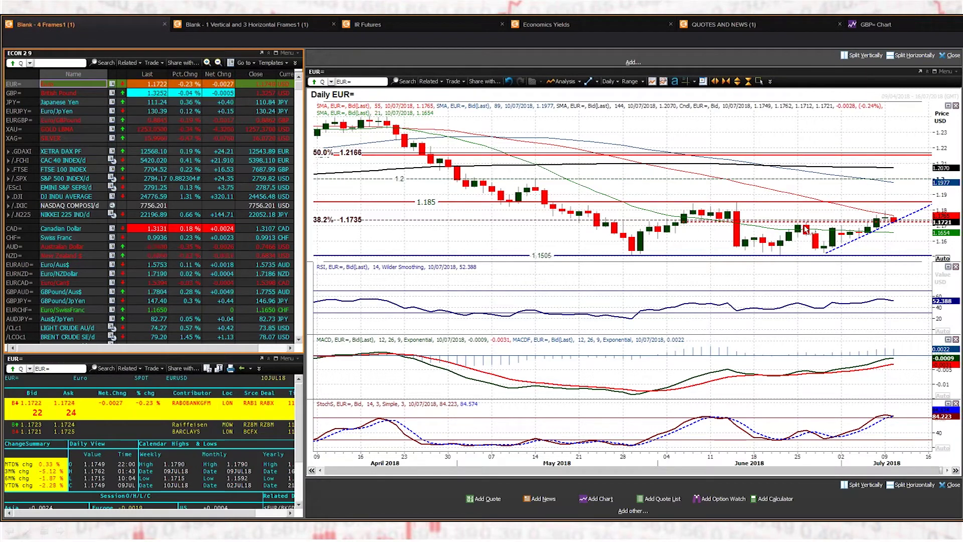
pyautogui.moveTo(805, 229)
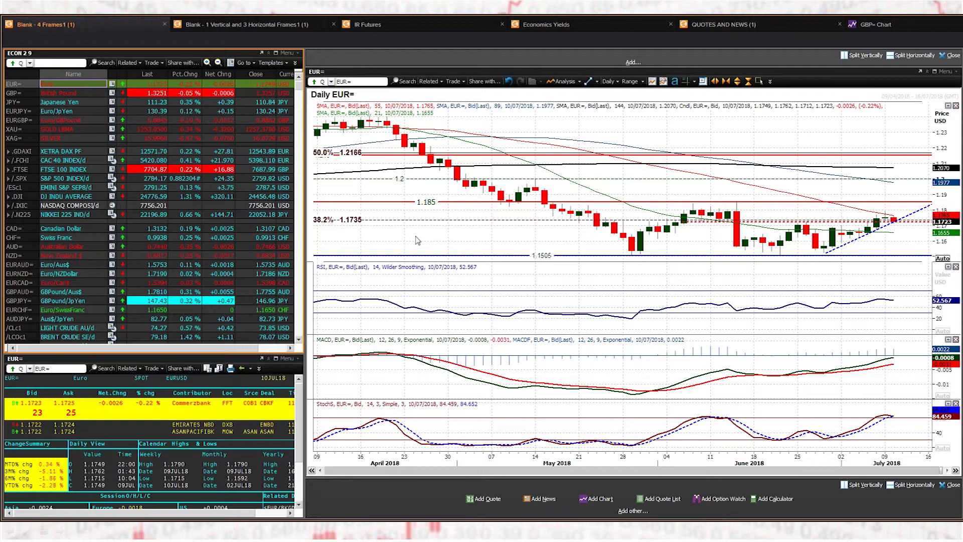
# In the 'Blank - 1 Vertical and 3 Horizontal Frames1' workspace, show hourly EUR= with Euro news.
pyautogui.click(215, 22)
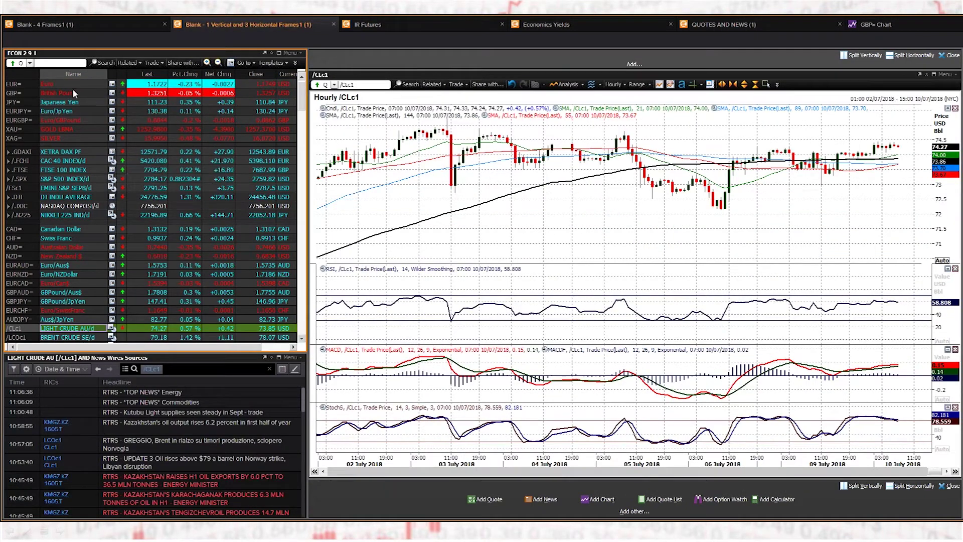
pyautogui.click(75, 83)
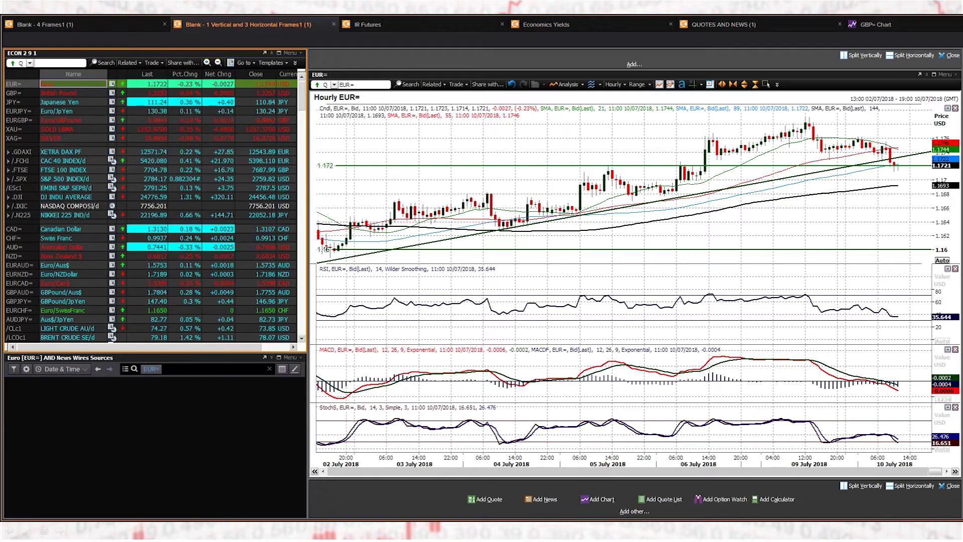
pyautogui.moveTo(634, 202)
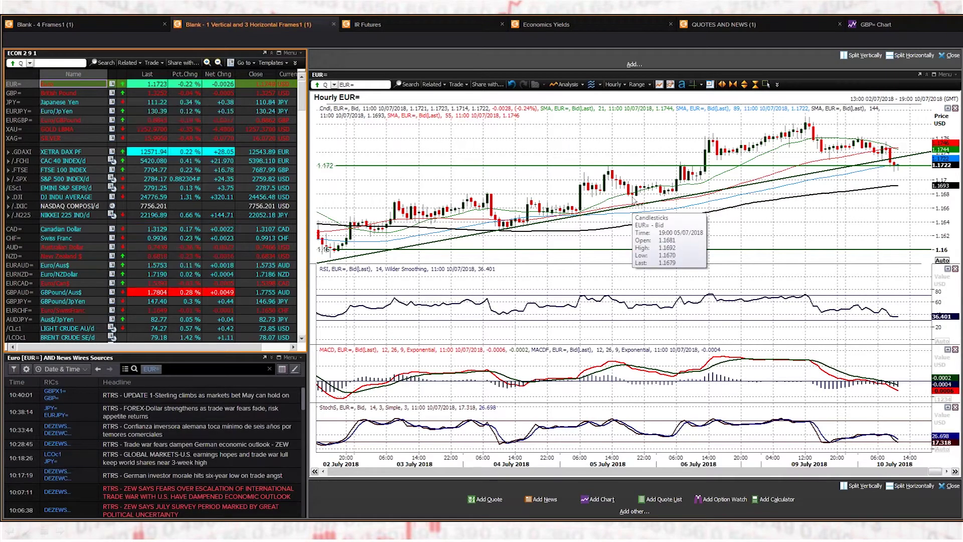
pyautogui.moveTo(586, 210)
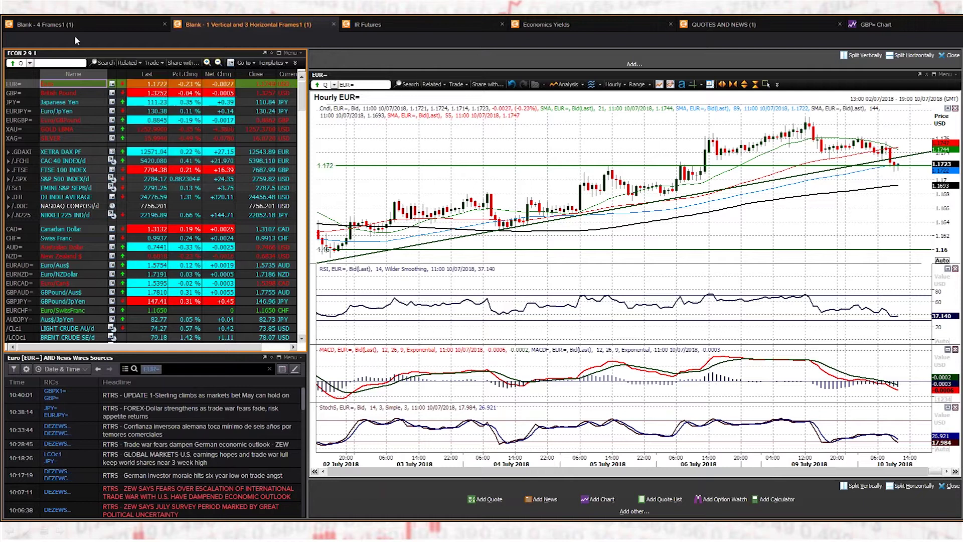
# Back in 'Blank - 4 Frames1', review the daily gold XAU= chart, then return to EUR=.
pyautogui.click(82, 24)
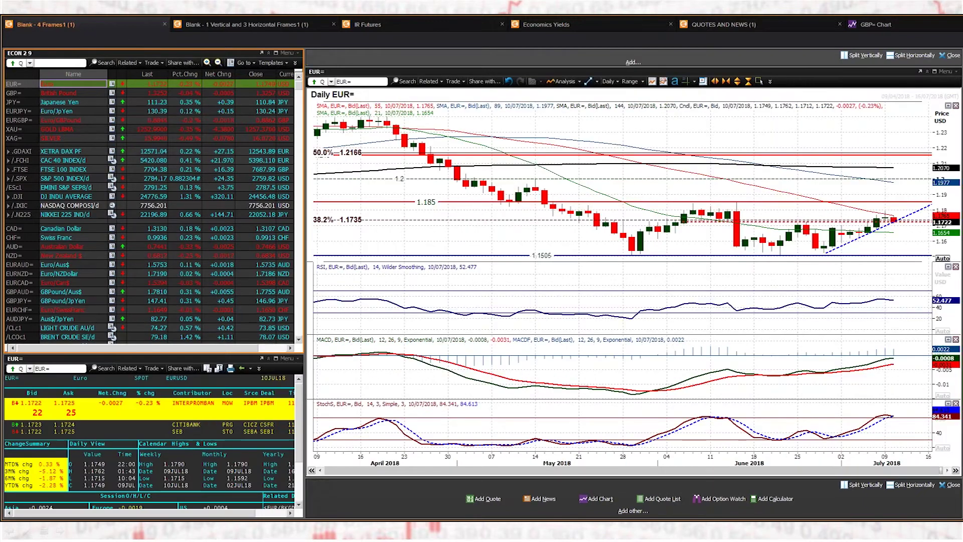
pyautogui.click(68, 128)
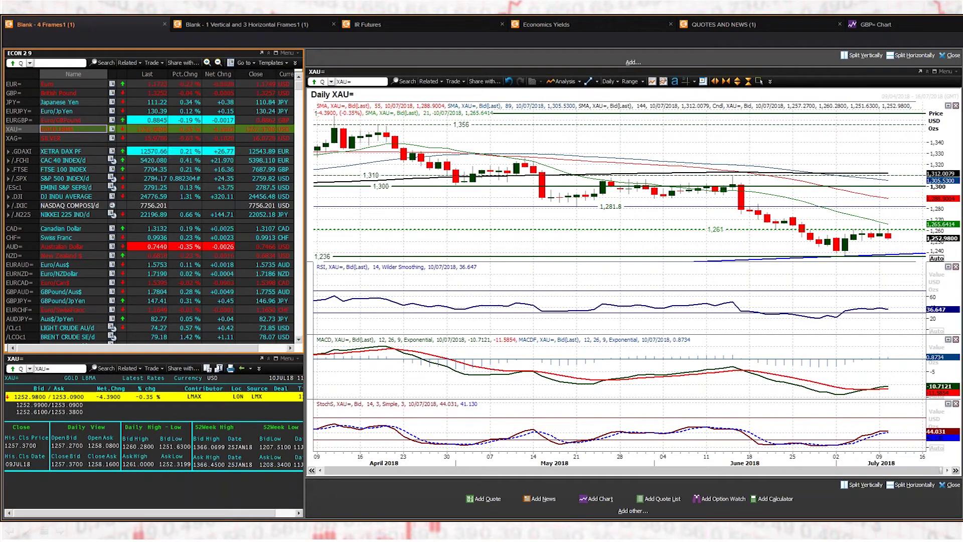
pyautogui.moveTo(863, 240)
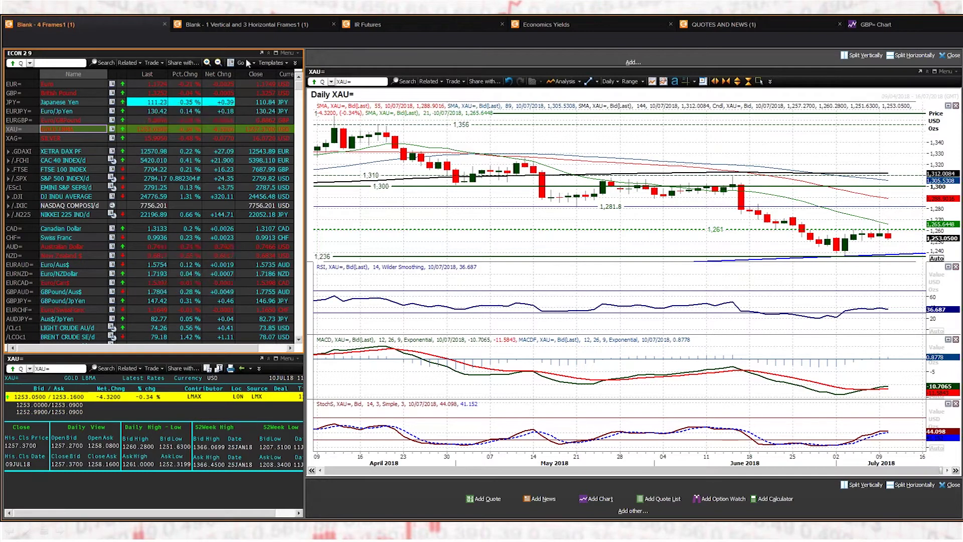
pyautogui.click(75, 84)
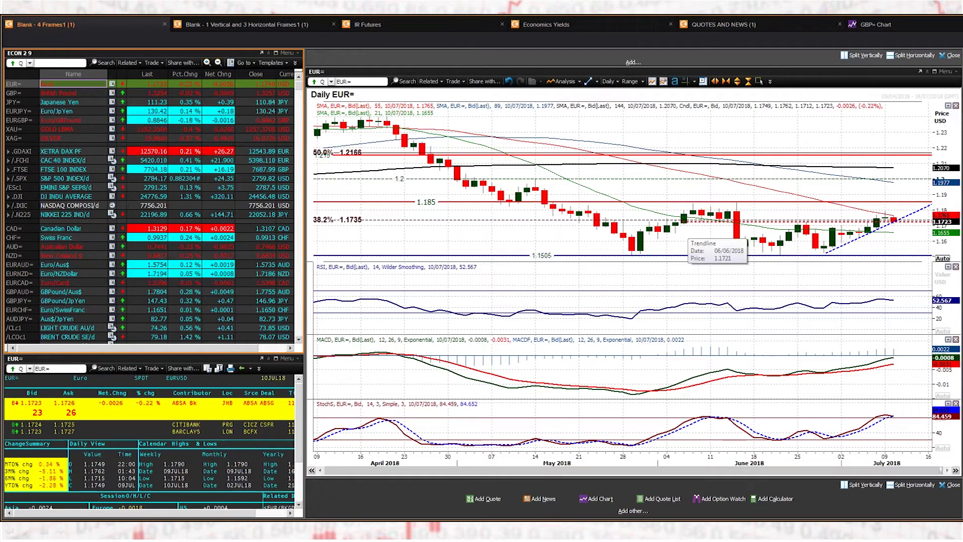
# Load silver XAG= into the linked daily chart and quote, priced near 15.99.
pyautogui.click(65, 135)
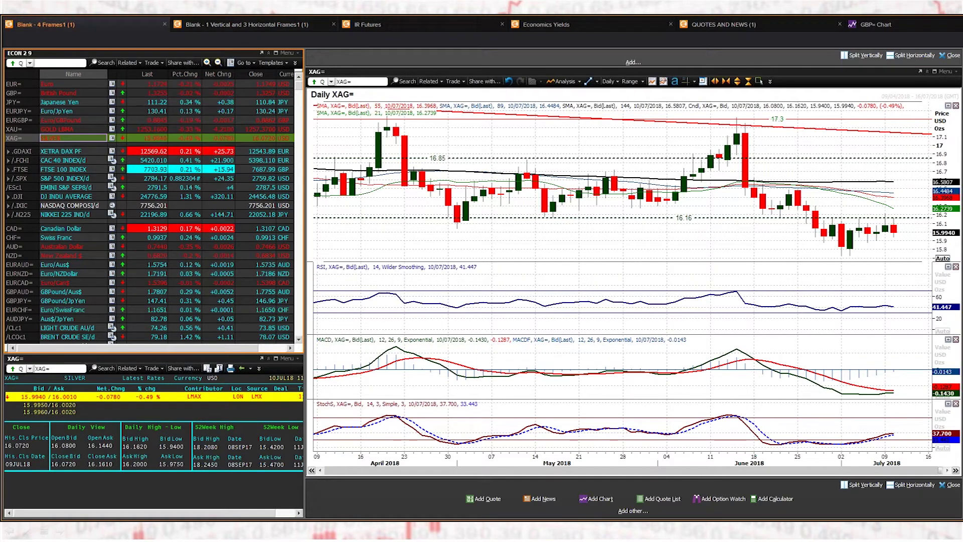
# Check gold XAU= and silver XAG=, then load the daily FTSE 100 (.FTSE) chart.
pyautogui.press('Up')
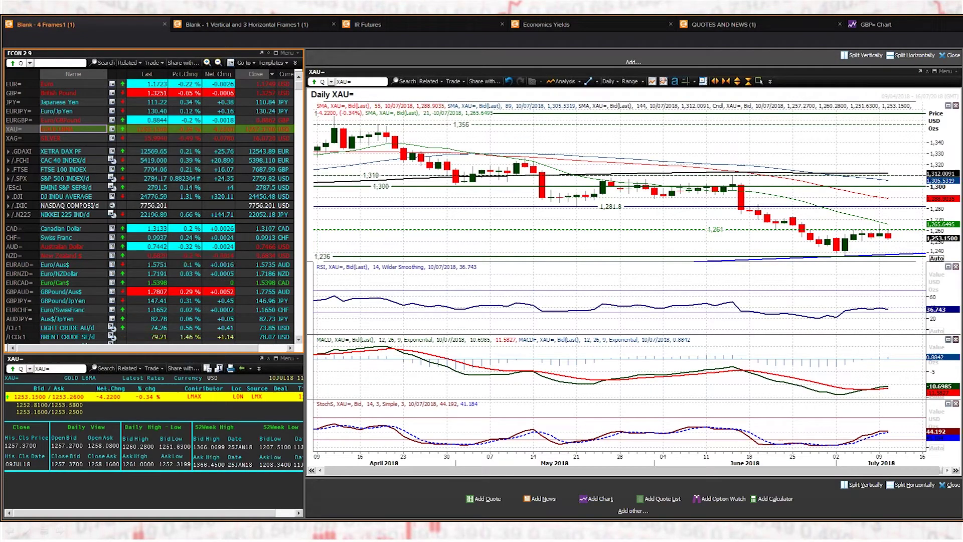
pyautogui.click(67, 137)
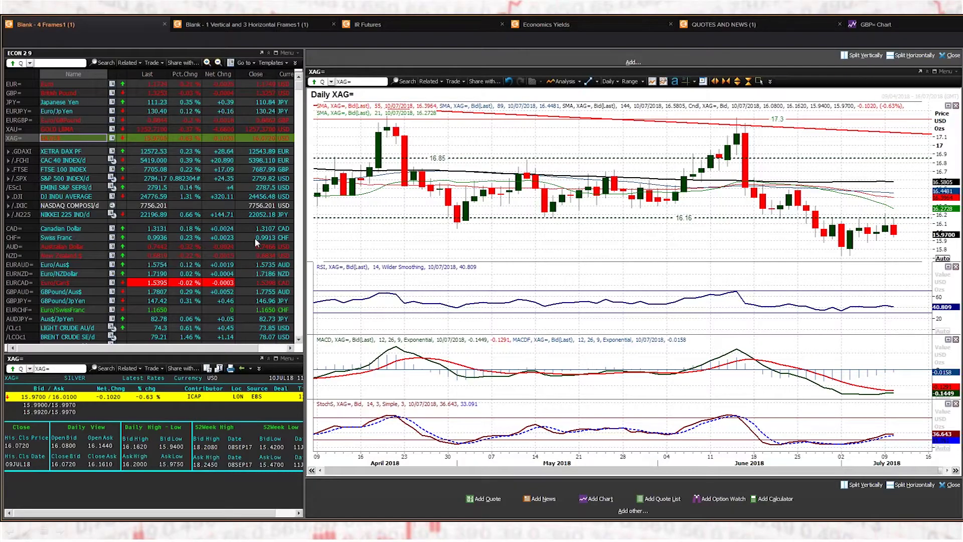
pyautogui.click(68, 169)
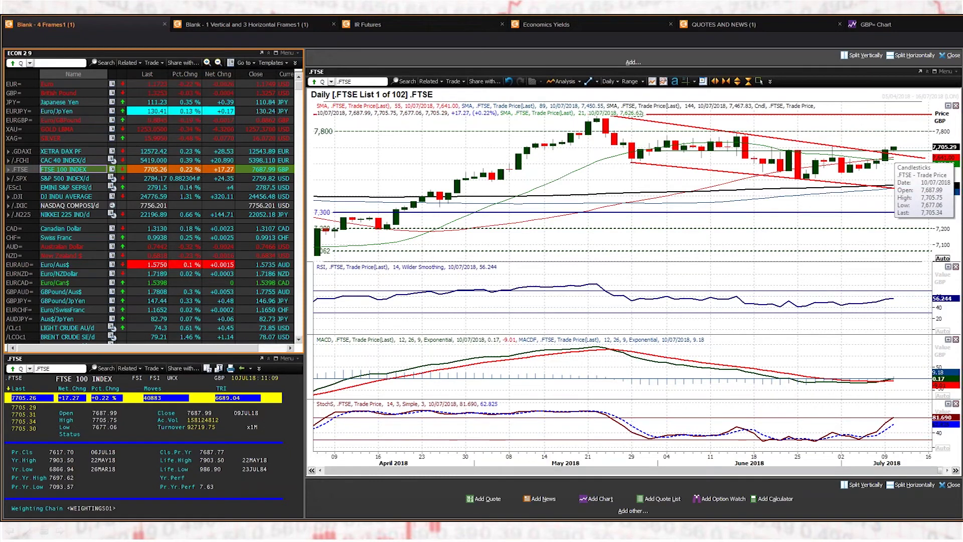
# Widen the FTSE 100 chart back to January 2018, then switch to the DAX (.GDAXI).
pyautogui.moveTo(831, 173)
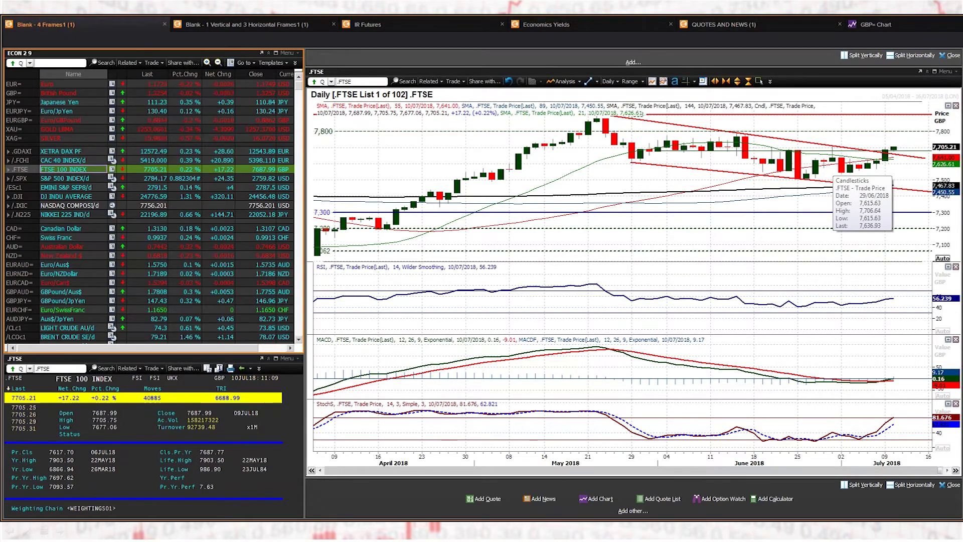
pyautogui.moveTo(776, 166)
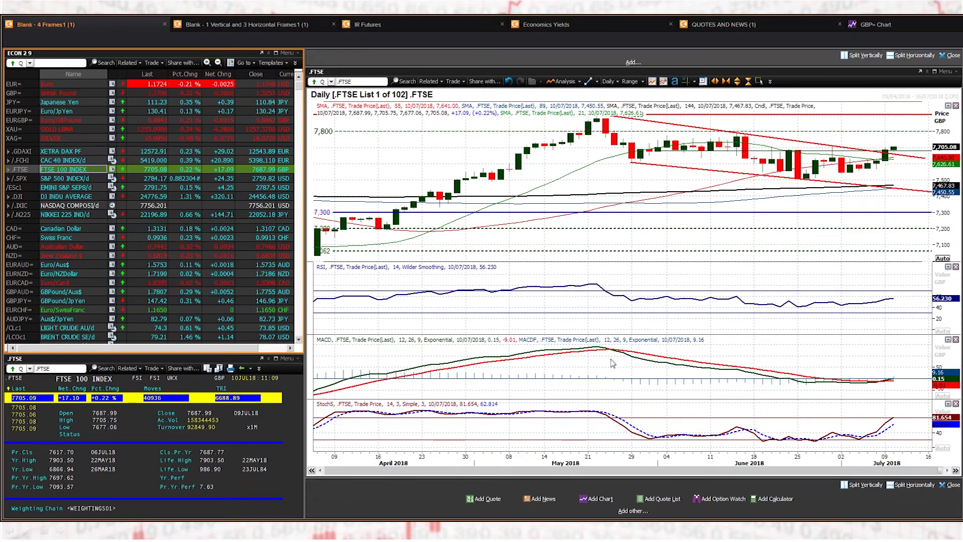
pyautogui.click(725, 82)
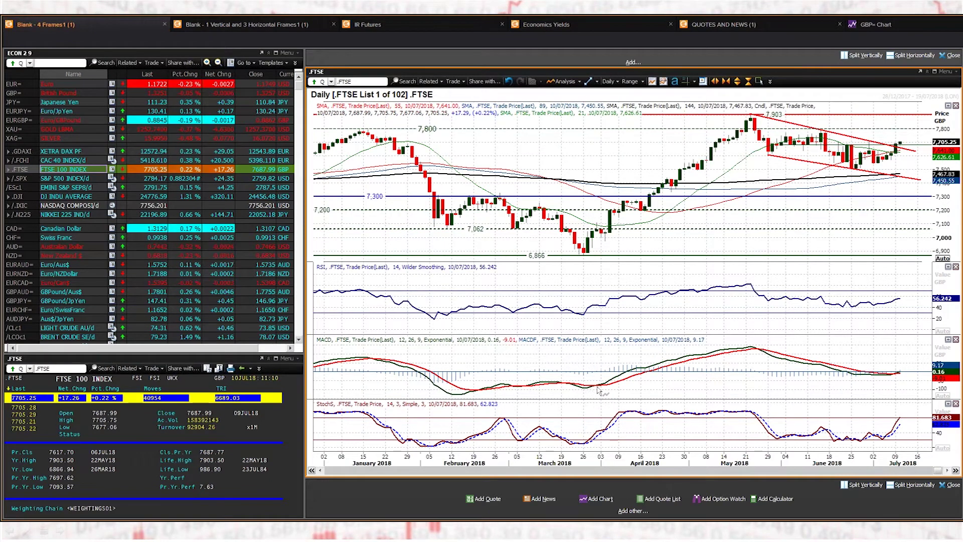
pyautogui.moveTo(596, 402)
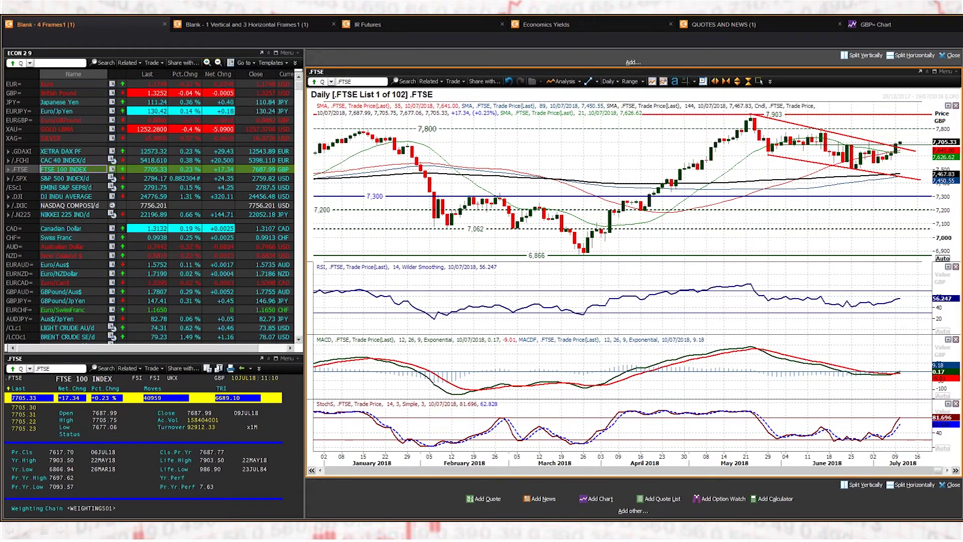
pyautogui.click(53, 151)
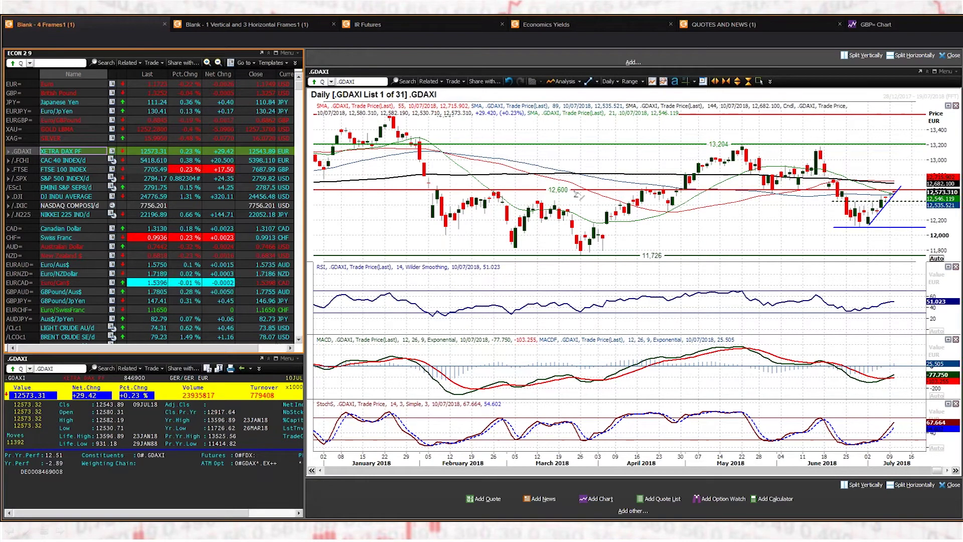
# Zoom the DAX chart out to show history back to April 2017.
pyautogui.click(726, 81)
pyautogui.click(726, 82)
pyautogui.click(726, 81)
pyautogui.click(726, 81)
pyautogui.click(726, 81)
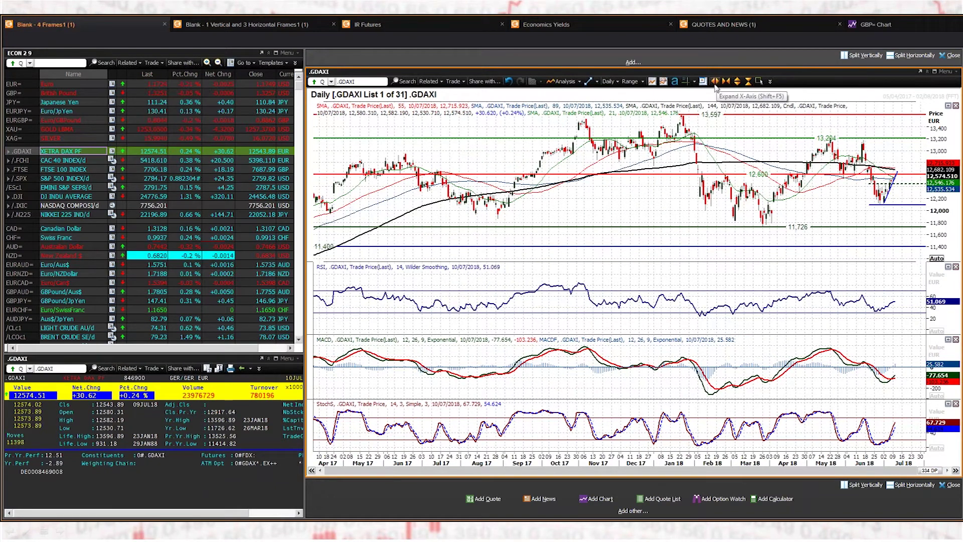
# Narrow the DAX chart to February–July 2018, then open the S&P 500 (.SPX) chart.
pyautogui.click(715, 82)
pyautogui.click(714, 82)
pyautogui.click(715, 83)
pyautogui.click(715, 83)
pyautogui.click(715, 83)
pyautogui.click(715, 84)
pyautogui.click(715, 83)
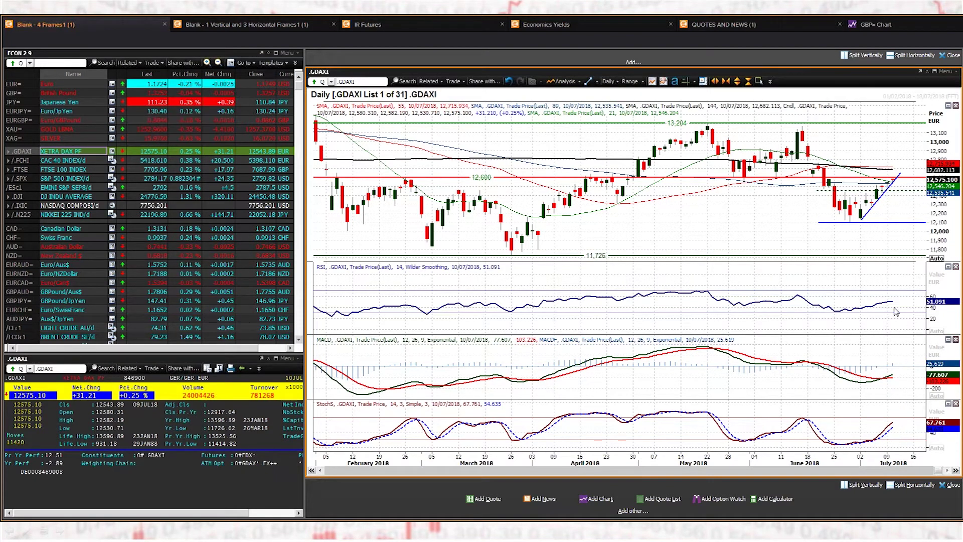
pyautogui.moveTo(897, 304)
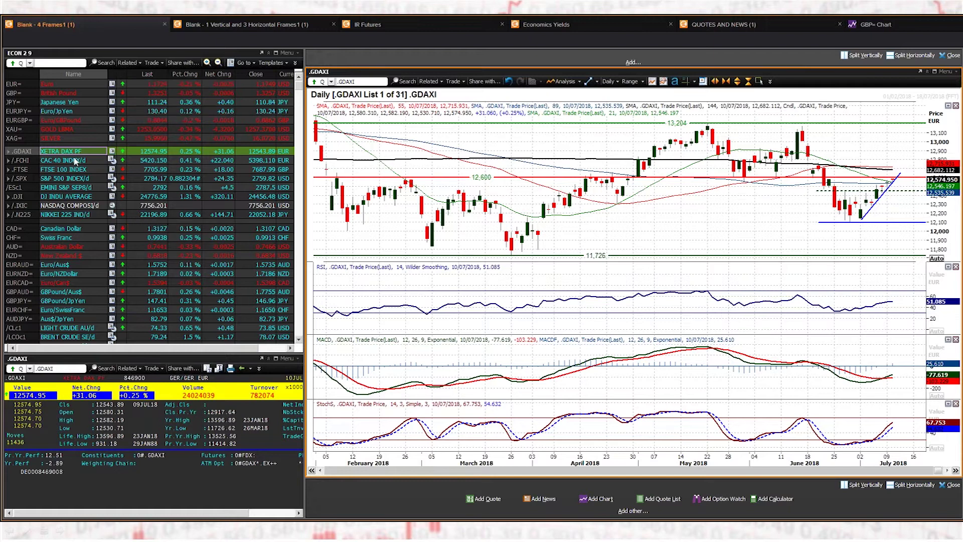
pyautogui.click(77, 180)
pyautogui.click(77, 179)
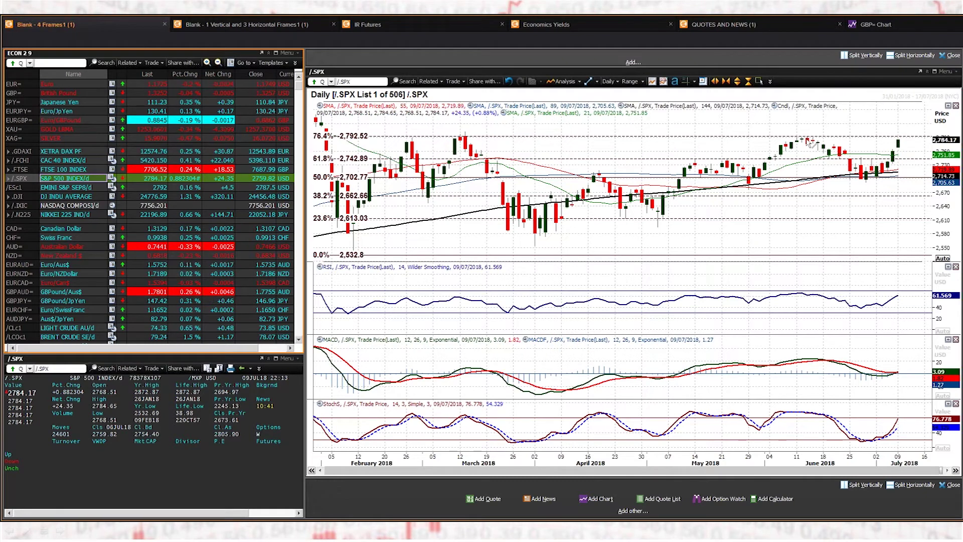
# Zoom the daily S&P 500 chart out to October 2017, then back in to mid-January–July 2018.
pyautogui.moveTo(807, 146)
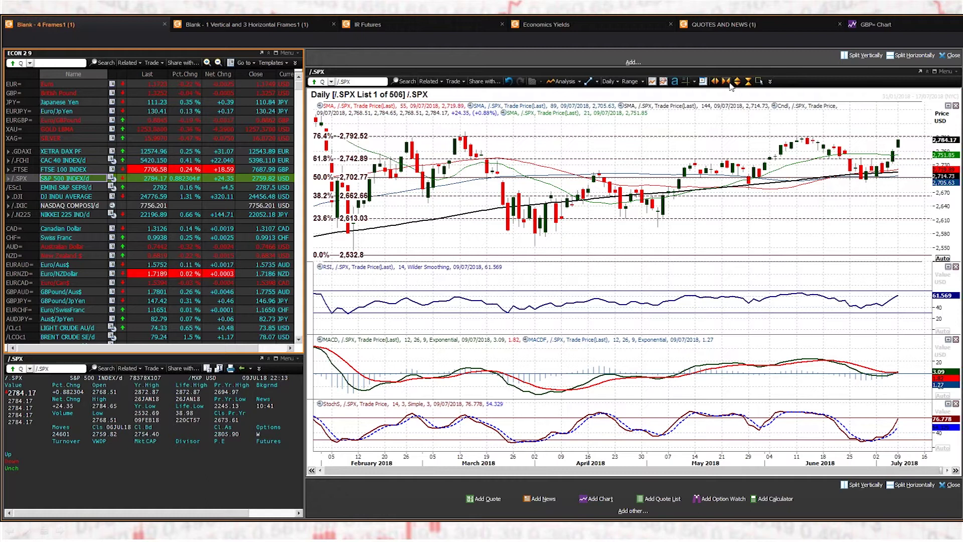
pyautogui.click(725, 82)
pyautogui.click(726, 81)
pyautogui.click(725, 82)
pyautogui.click(726, 81)
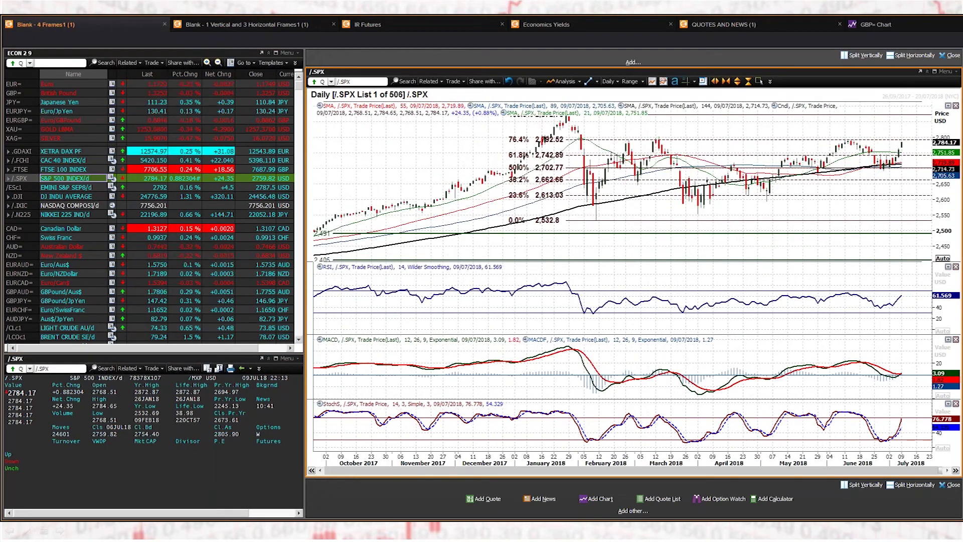
pyautogui.click(715, 81)
pyautogui.click(714, 81)
pyautogui.click(714, 81)
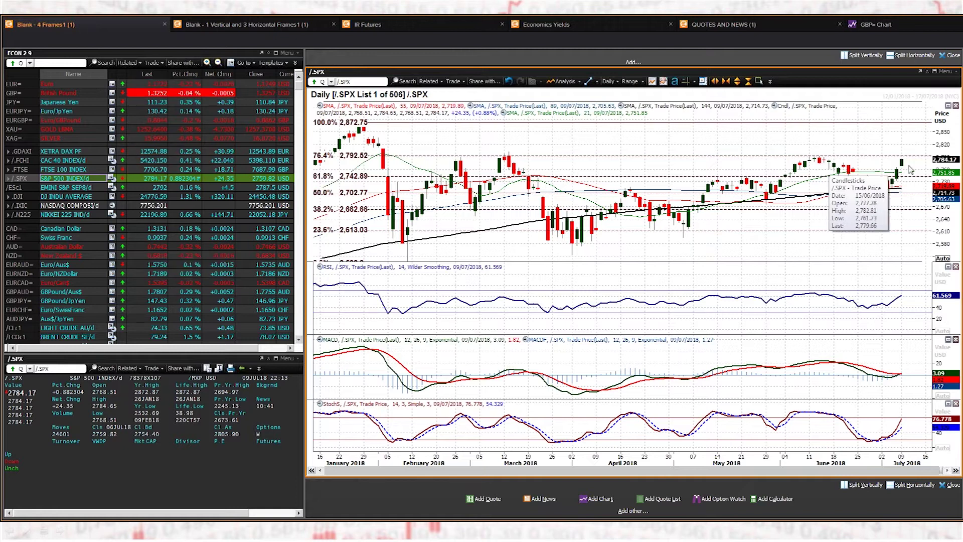
pyautogui.moveTo(904, 167)
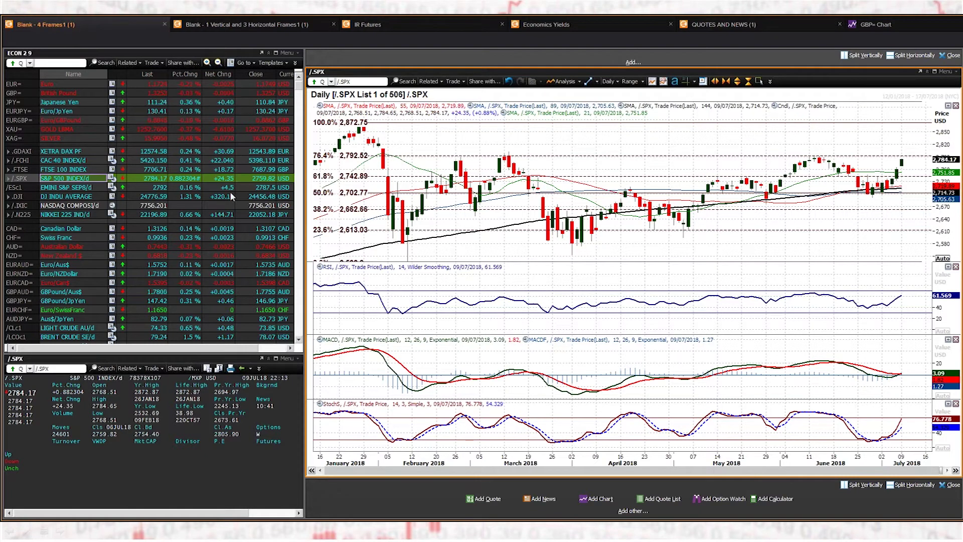
pyautogui.click(138, 188)
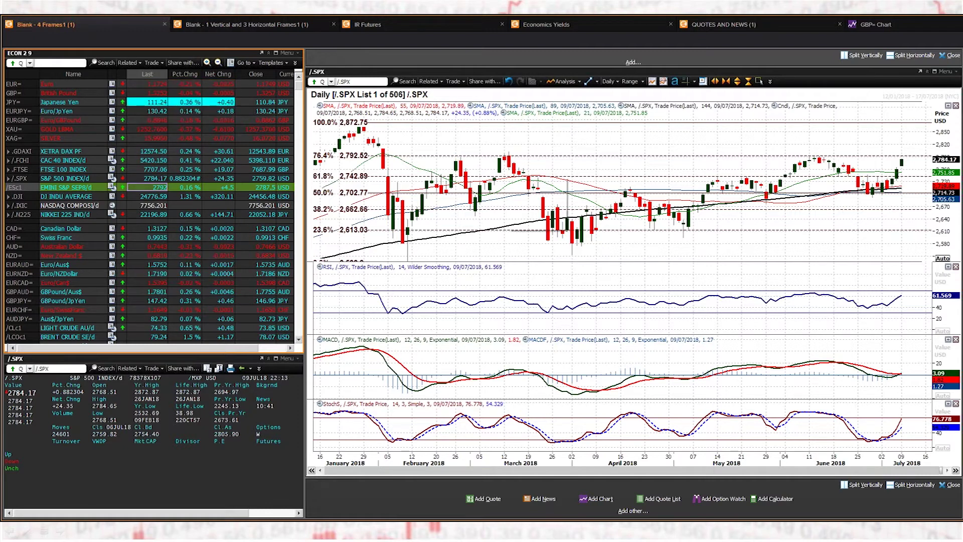
pyautogui.moveTo(508, 173)
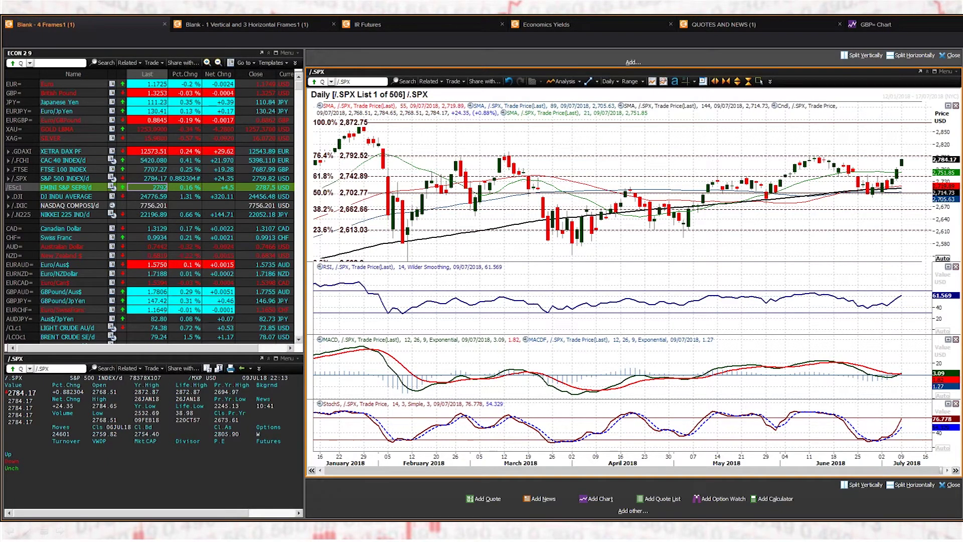
pyautogui.moveTo(808, 175)
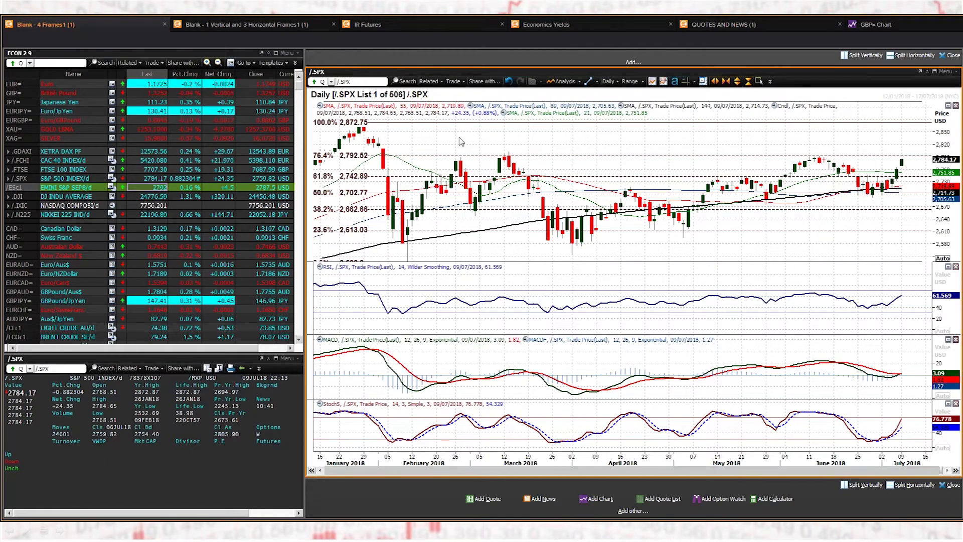
# Cycle the linked chart through .GDAXI and EURAUD=, ending on daily EURNZD=.
pyautogui.click(78, 152)
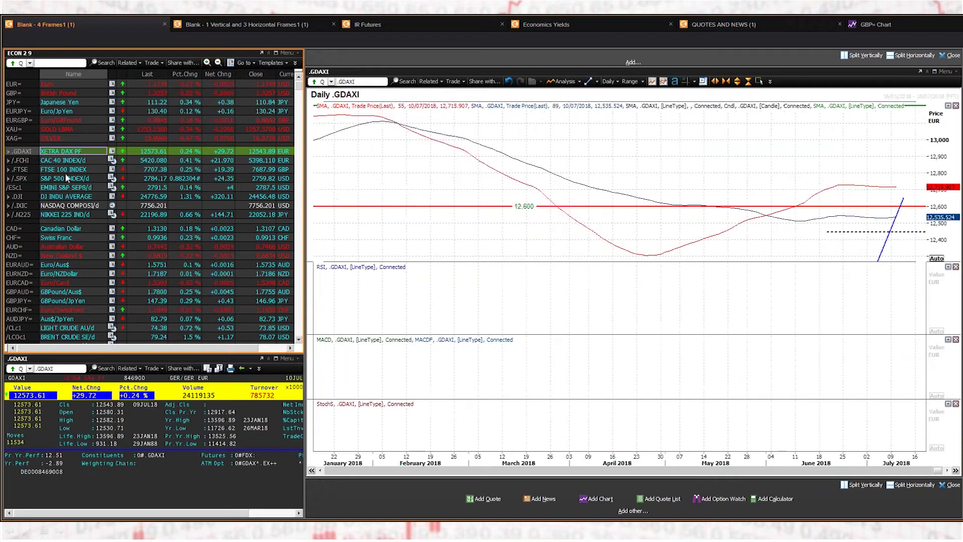
pyautogui.click(82, 263)
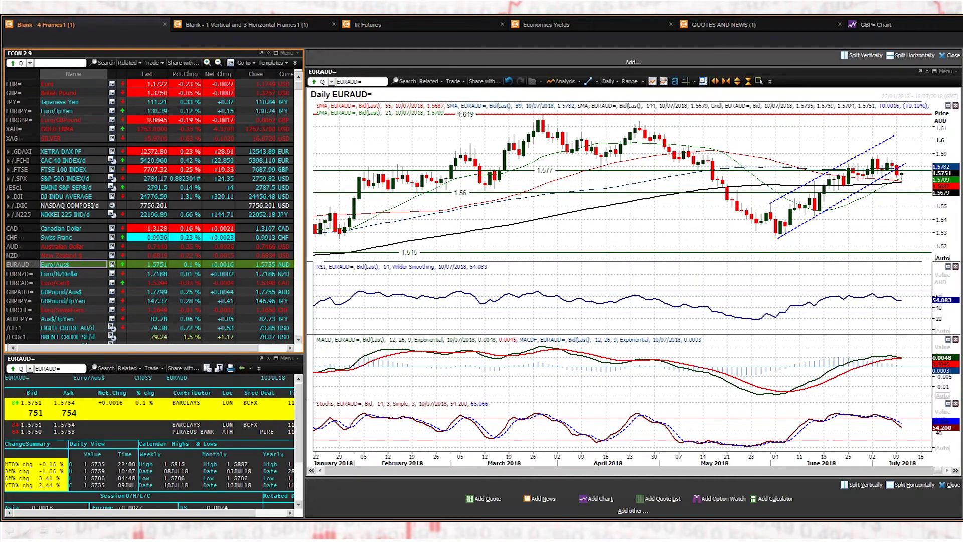
pyautogui.click(78, 272)
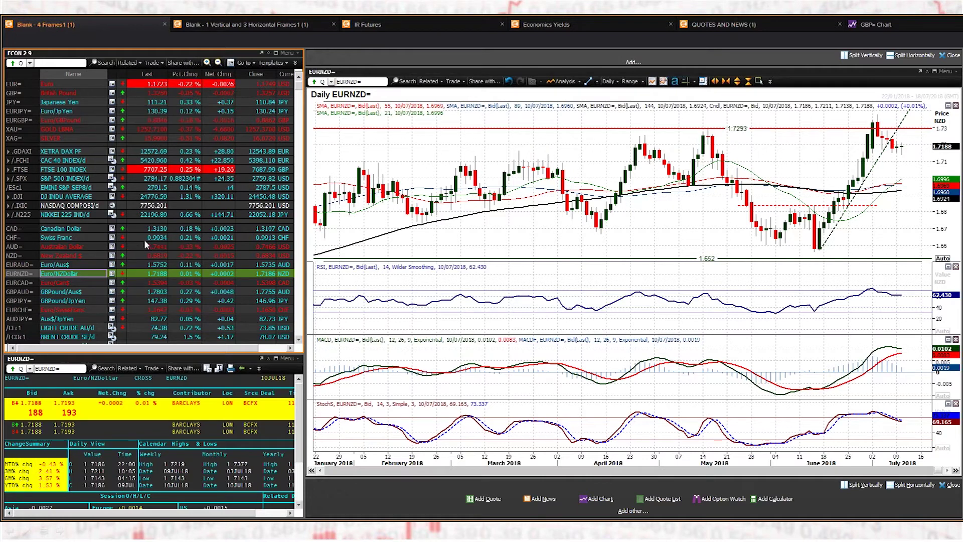
# Load EURCAD= from the ECON watchlist into the linked daily chart and quote panel.
pyautogui.click(94, 281)
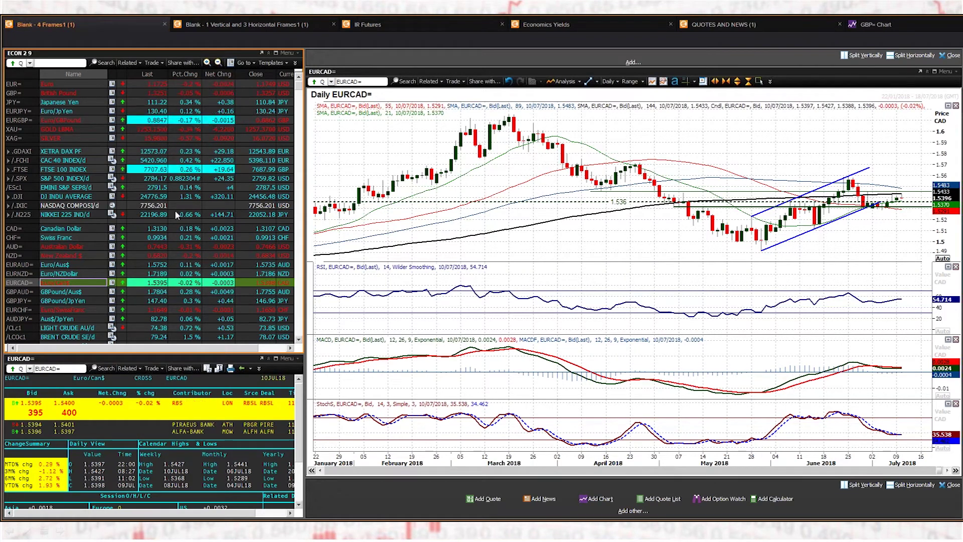
# Switch the linked chart to CAD=, back to EURCAD=, then to daily GBPJPY=.
pyautogui.click(81, 228)
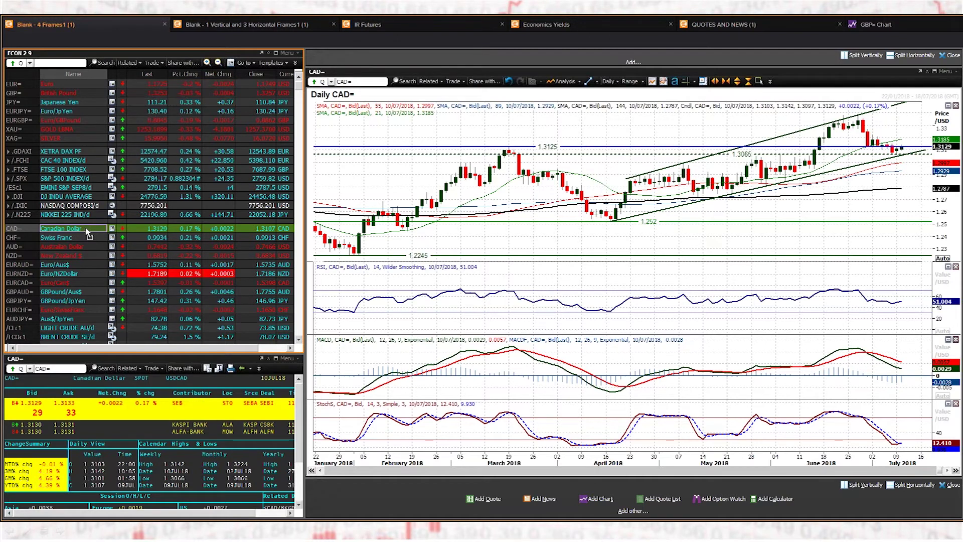
pyautogui.click(76, 281)
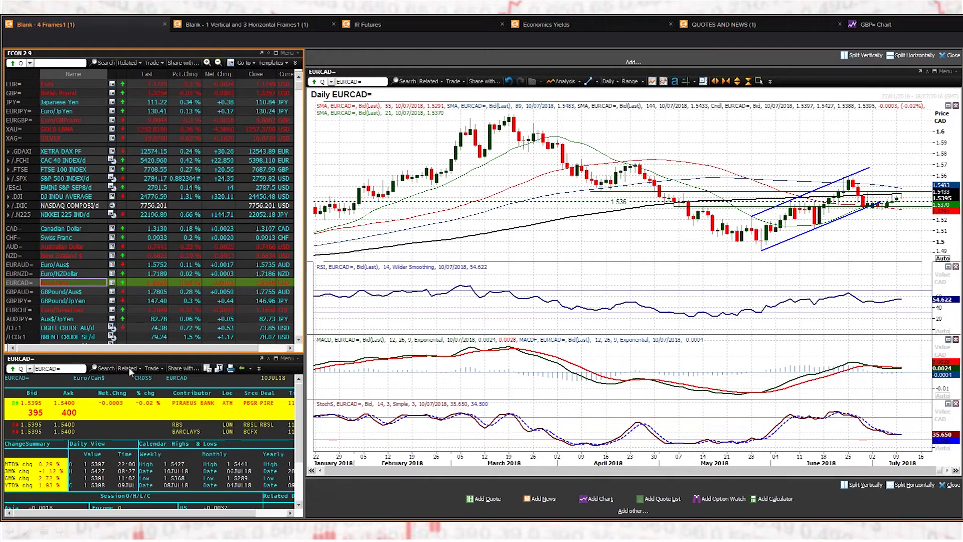
pyautogui.click(55, 297)
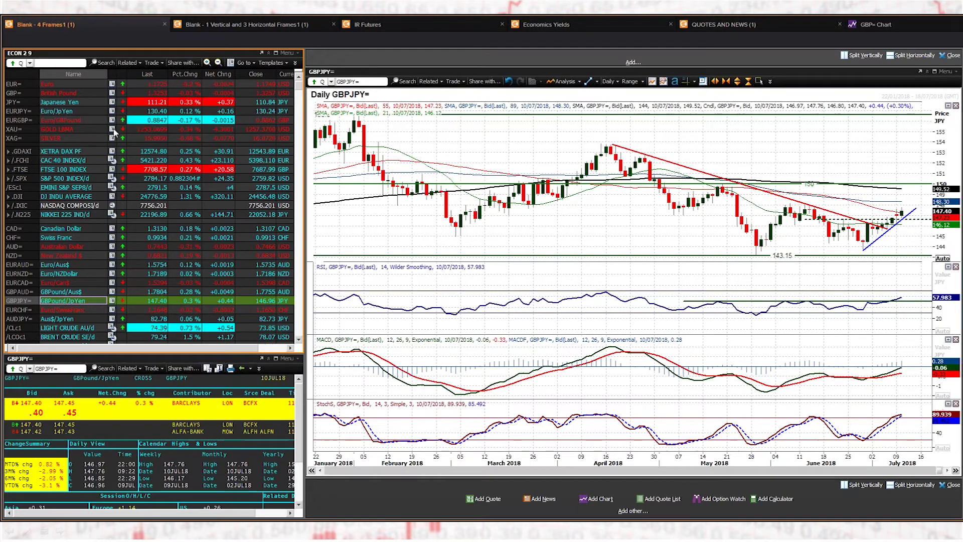
# Load the daily JPY= chart and undo the accidental deletion of its MACD histogram.
pyautogui.click(88, 102)
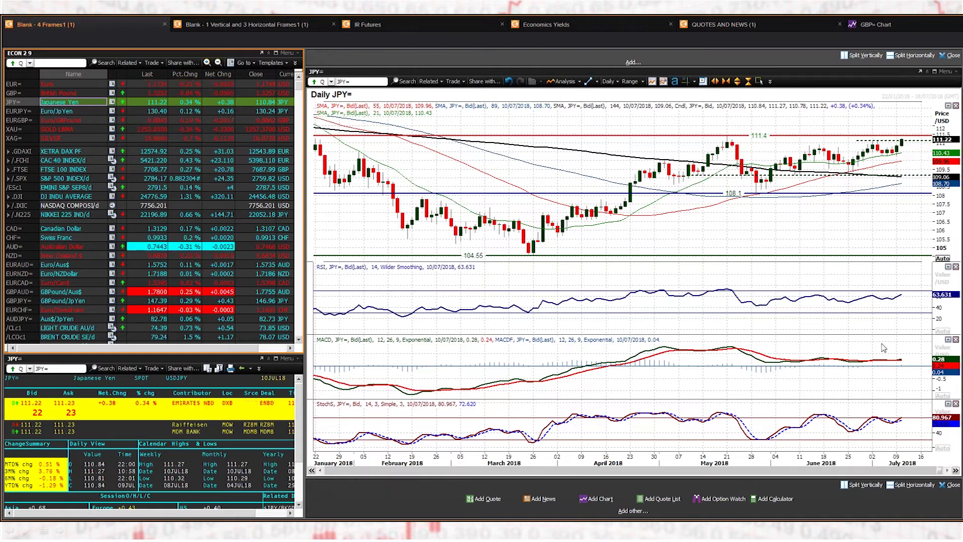
pyautogui.click(767, 350)
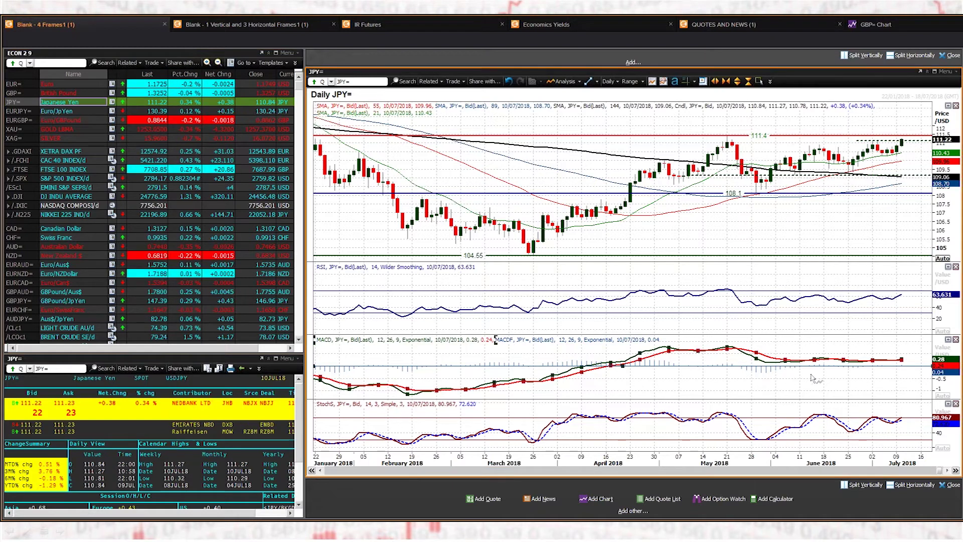
pyautogui.press('Delete')
pyautogui.hotkey('ctrl', 'z')
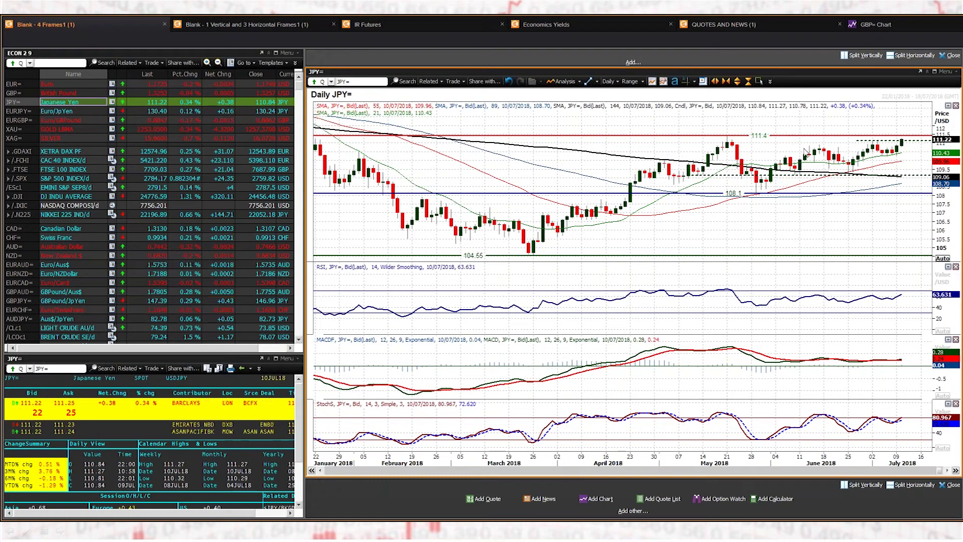
pyautogui.moveTo(730, 148)
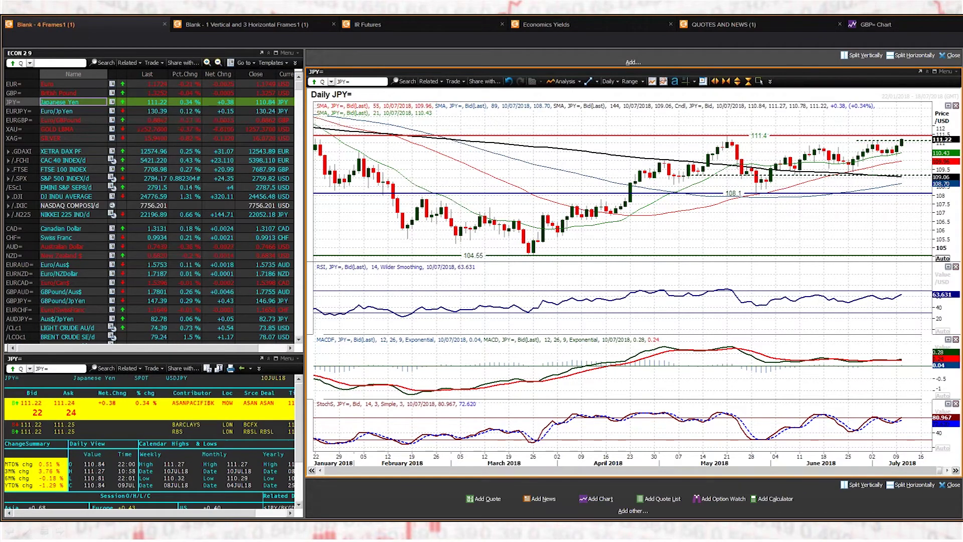
pyautogui.moveTo(876, 165)
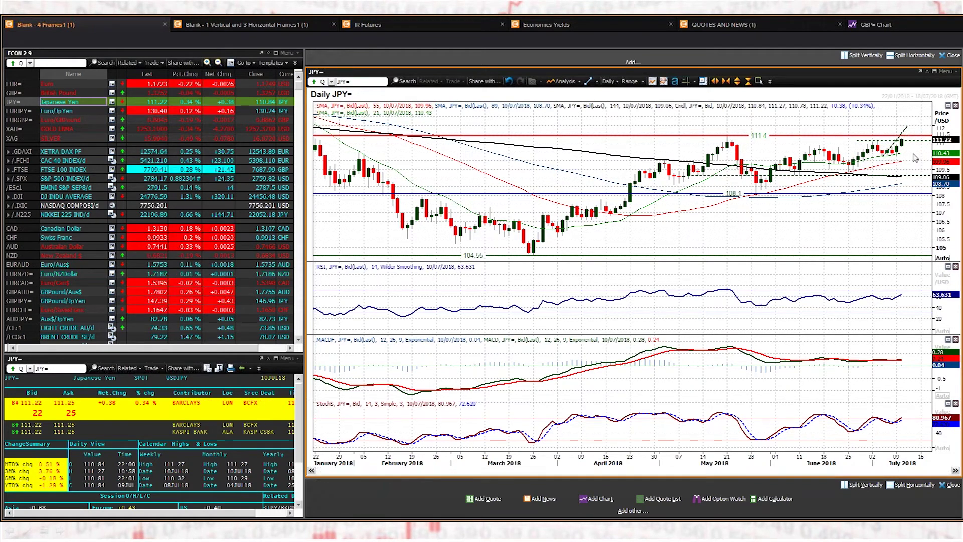
pyautogui.press('Delete')
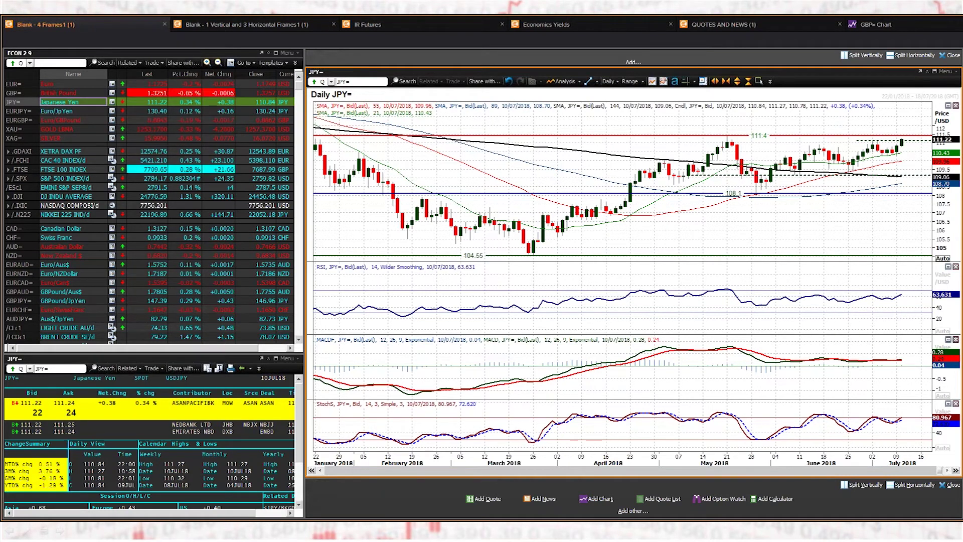
# Review the daily EURJPY= chart, then reload daily GBPJPY= from the watchlist.
pyautogui.click(72, 111)
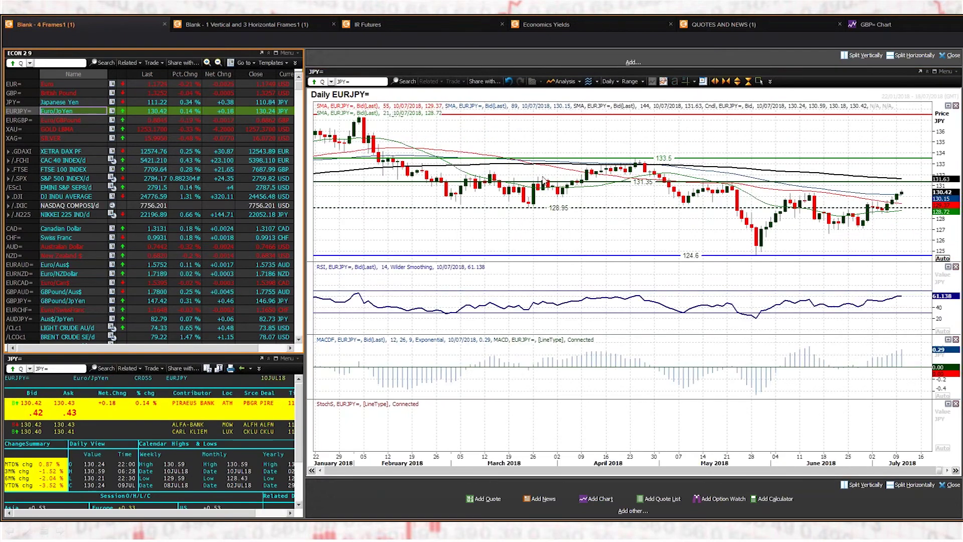
pyautogui.moveTo(675, 188)
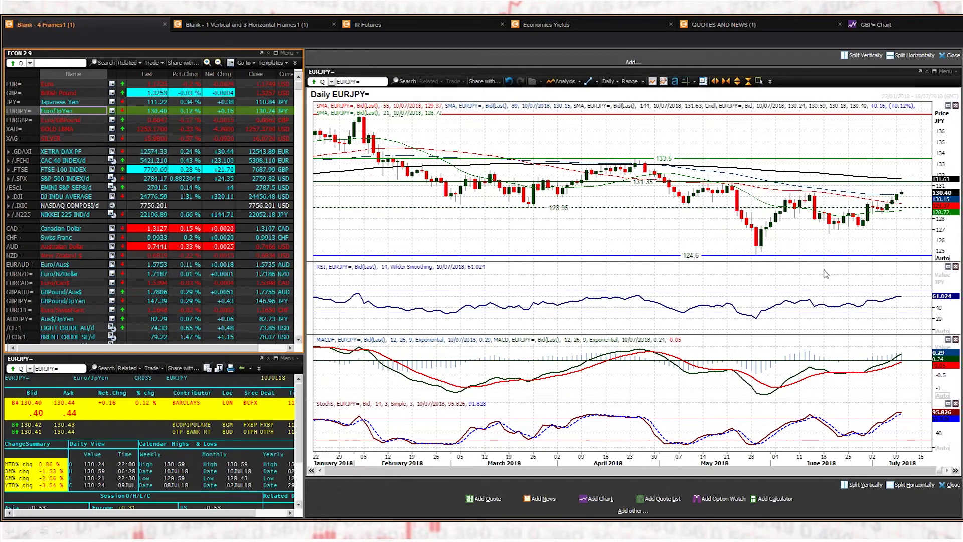
pyautogui.moveTo(809, 204)
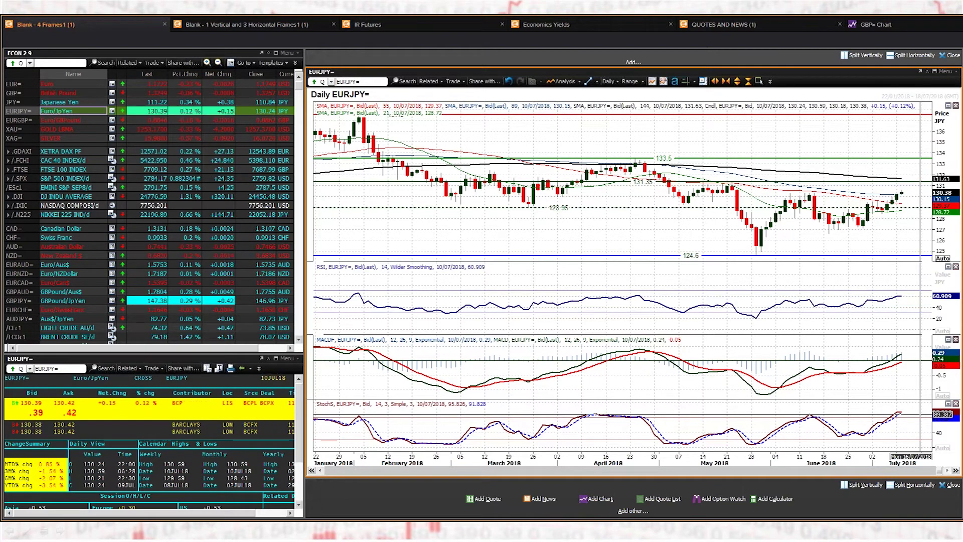
pyautogui.click(64, 300)
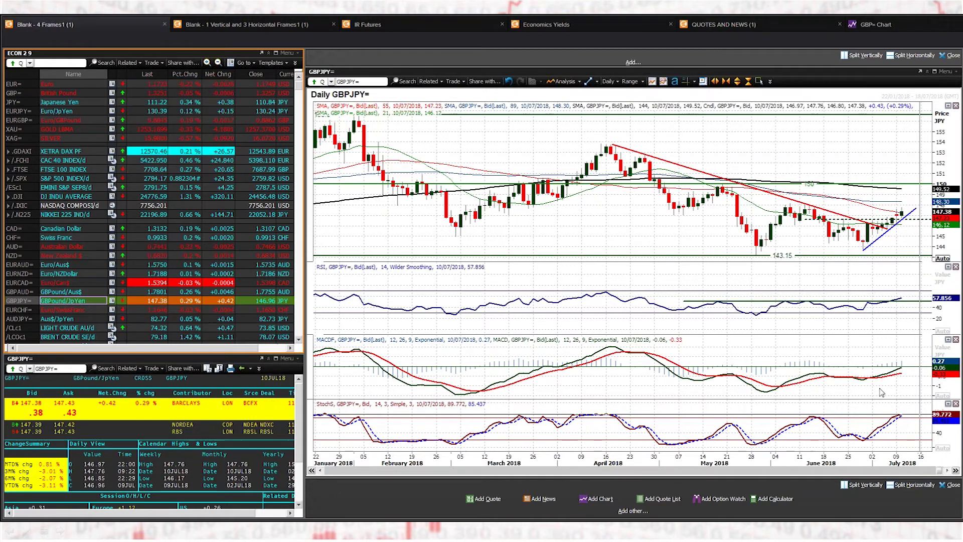
# Load daily AUDJPY= into the chart, then check the open audjpy buy and usoil sell orders.
pyautogui.click(70, 320)
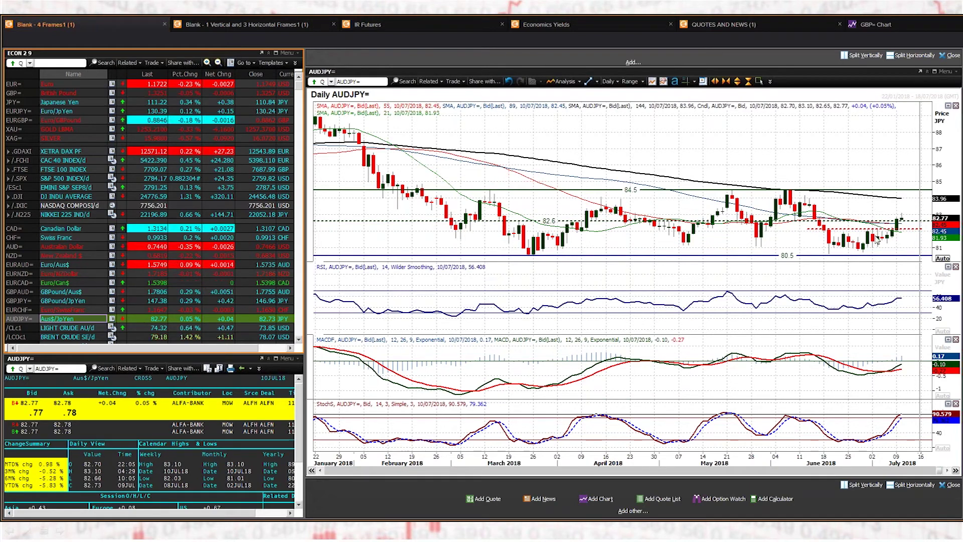
pyautogui.moveTo(863, 251)
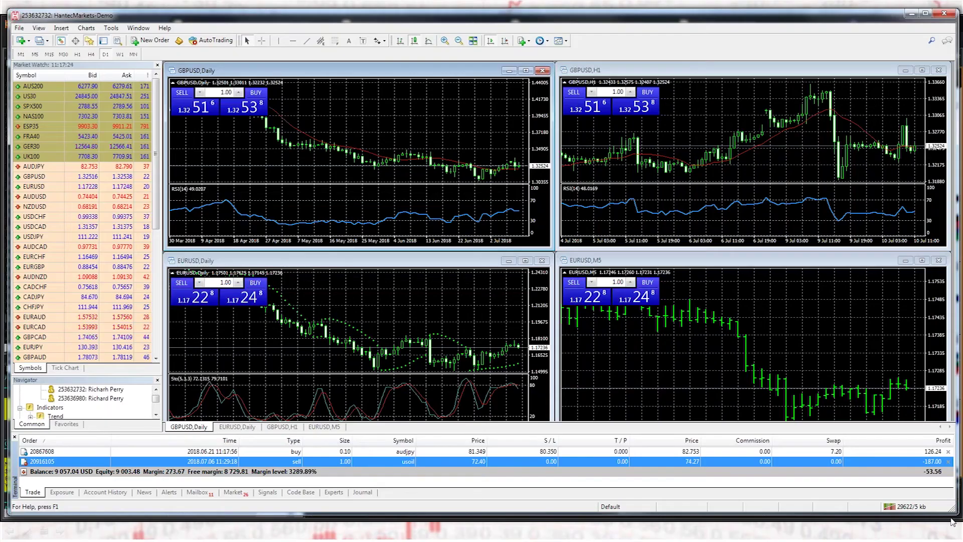
pyautogui.click(261, 452)
pyautogui.click(266, 461)
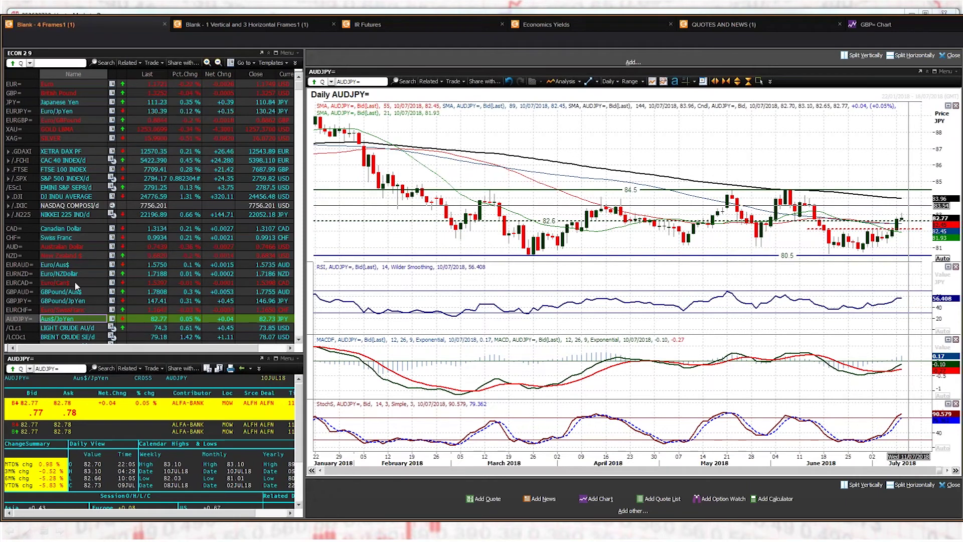
# Load the Light Crude /CLc1 chart and zoom in three times to late March–July 2018.
pyautogui.click(67, 329)
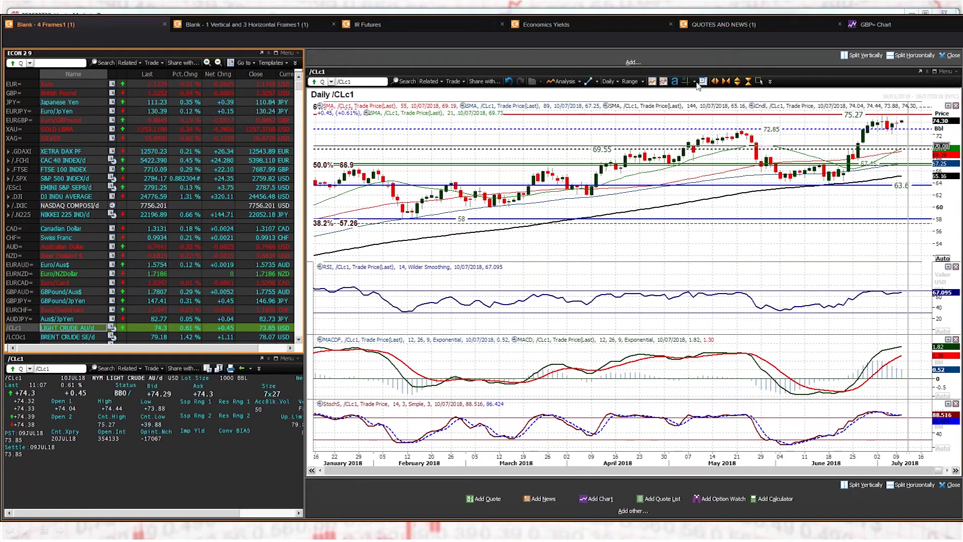
pyautogui.click(687, 81)
pyautogui.click(715, 81)
pyautogui.click(715, 81)
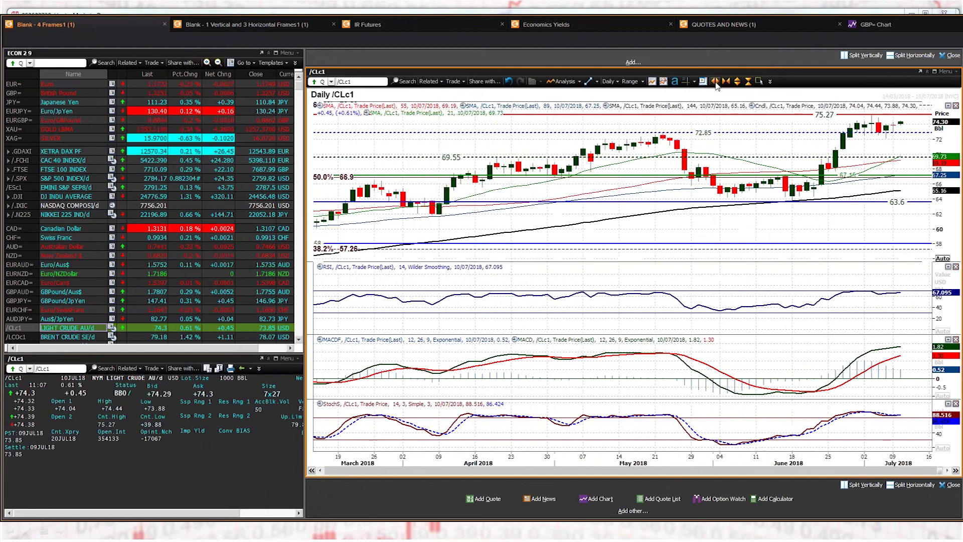
pyautogui.click(715, 81)
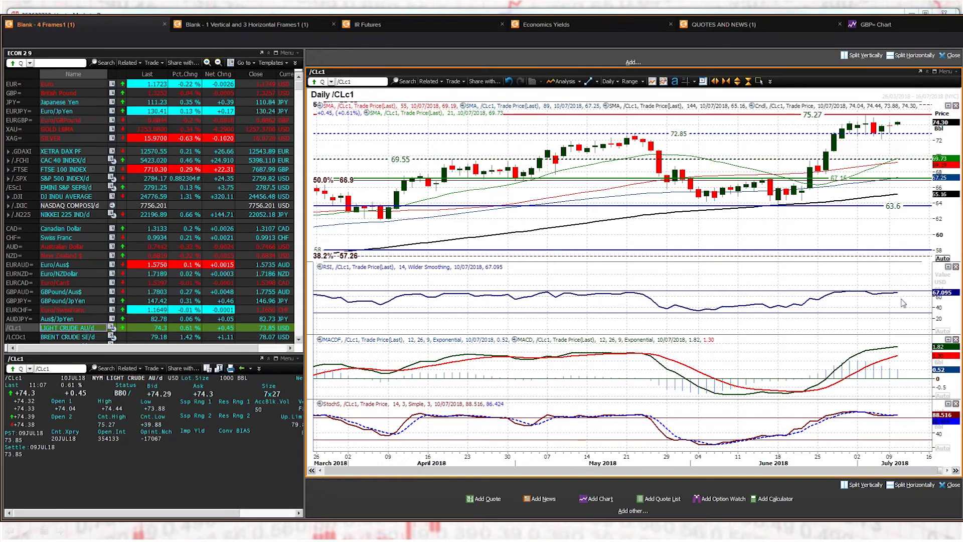
pyautogui.moveTo(872, 299)
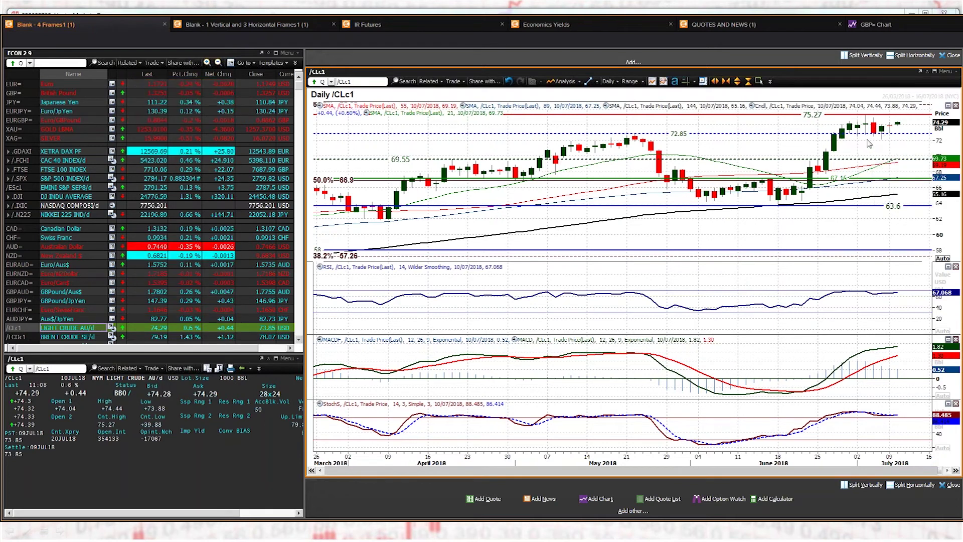
pyautogui.moveTo(886, 136)
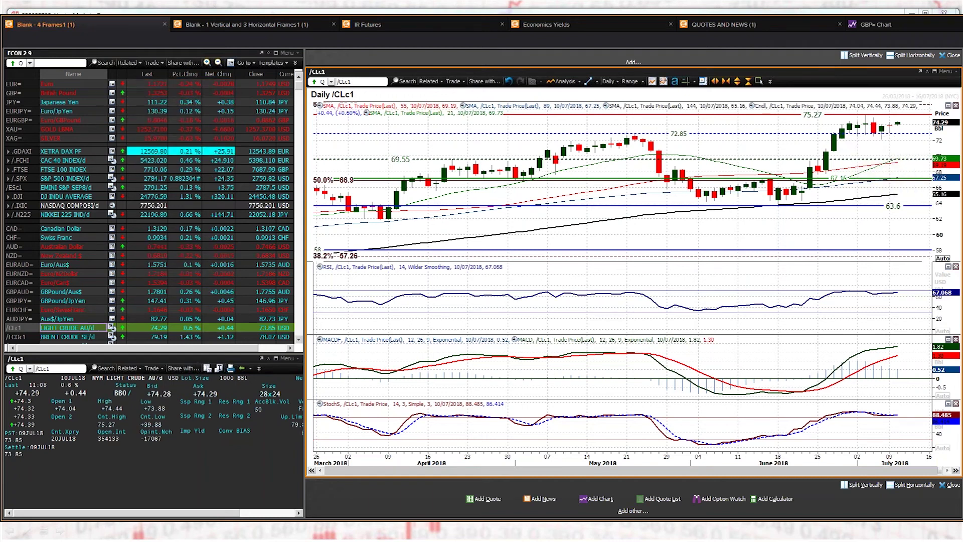
pyautogui.moveTo(855, 140)
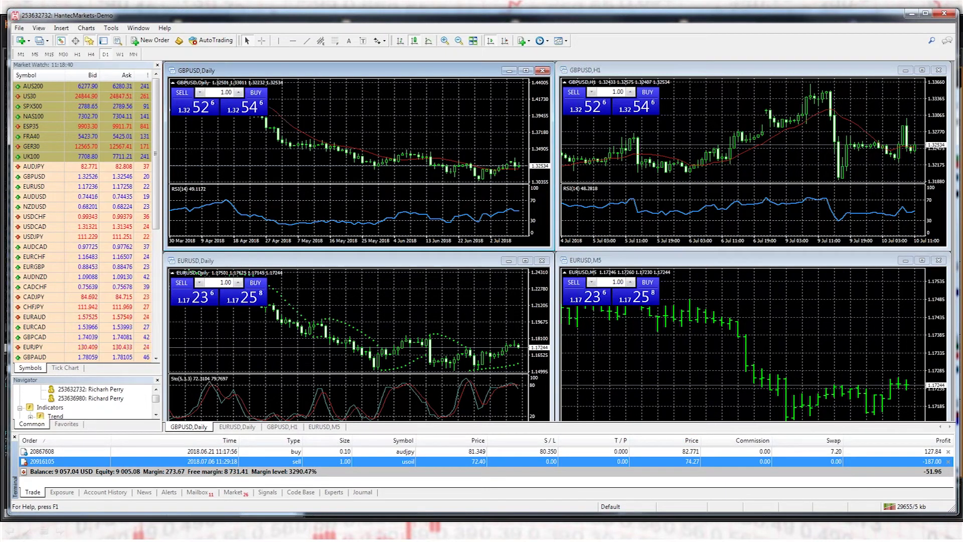
# Return to Eikon's 'Blank - 1 Vertical and 3 Horizontal Frames1 (1)' layout with hourly EUR=.
pyautogui.hotkey('alt', 'Tab')
pyautogui.click(229, 27)
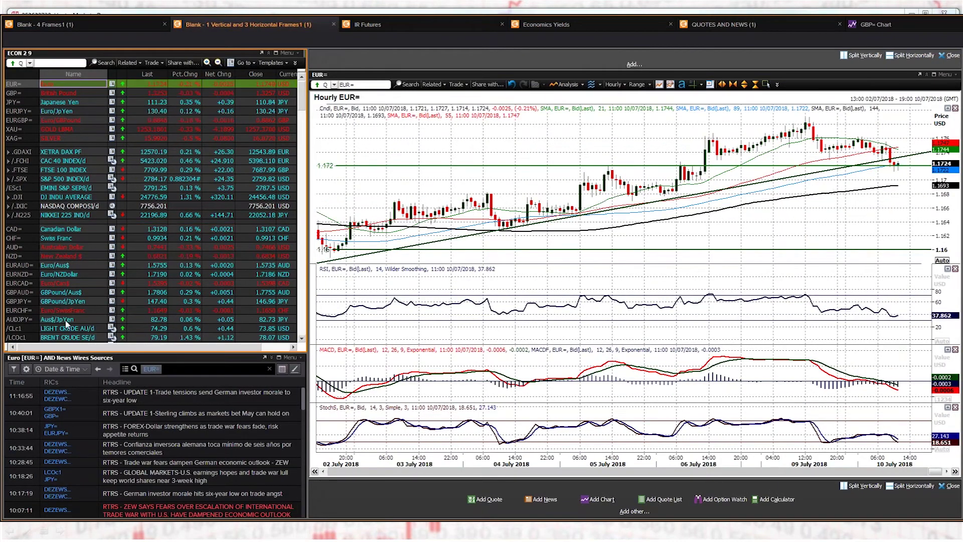
# Chart hourly /CLc1 back to late June, then show the daily /CLc1 in 'Blank - 4 Frames1 (1)'.
pyautogui.click(68, 328)
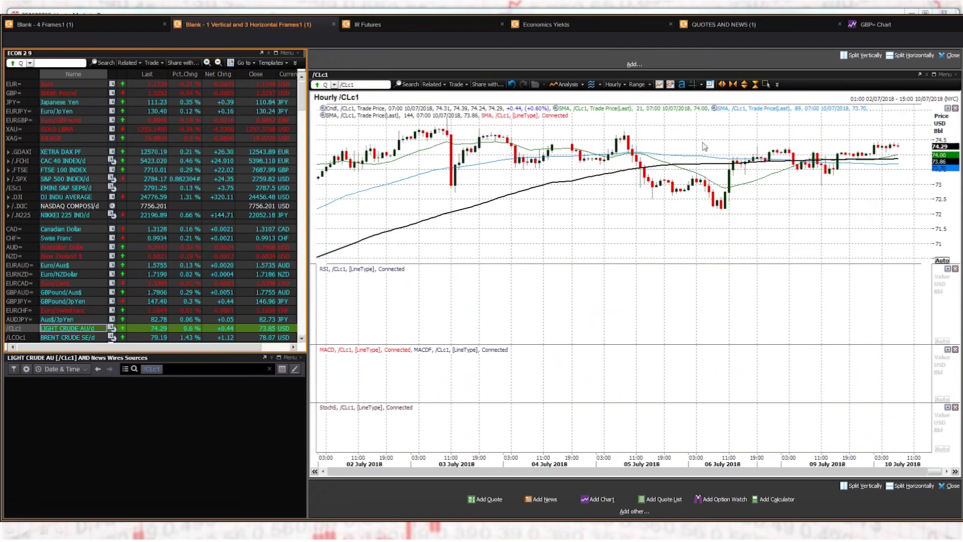
pyautogui.click(732, 84)
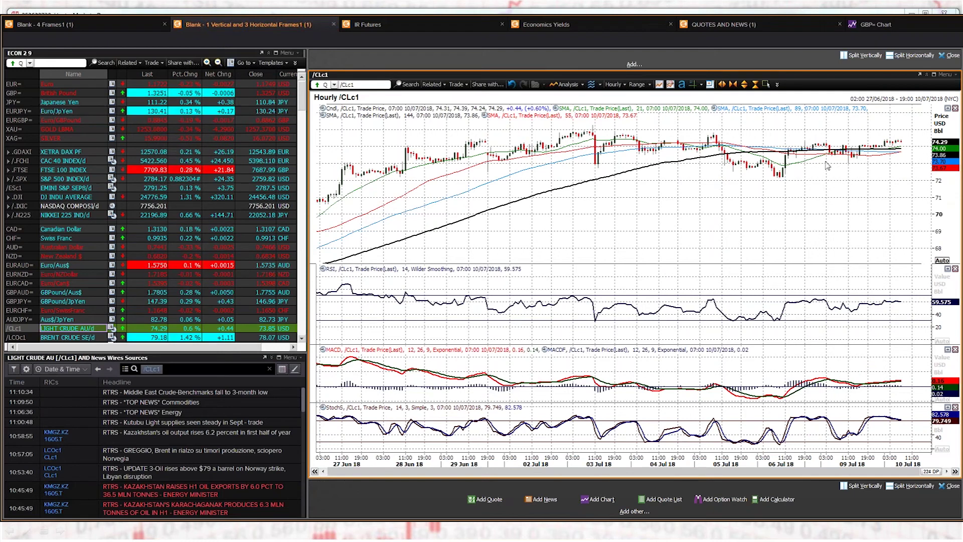
pyautogui.click(92, 24)
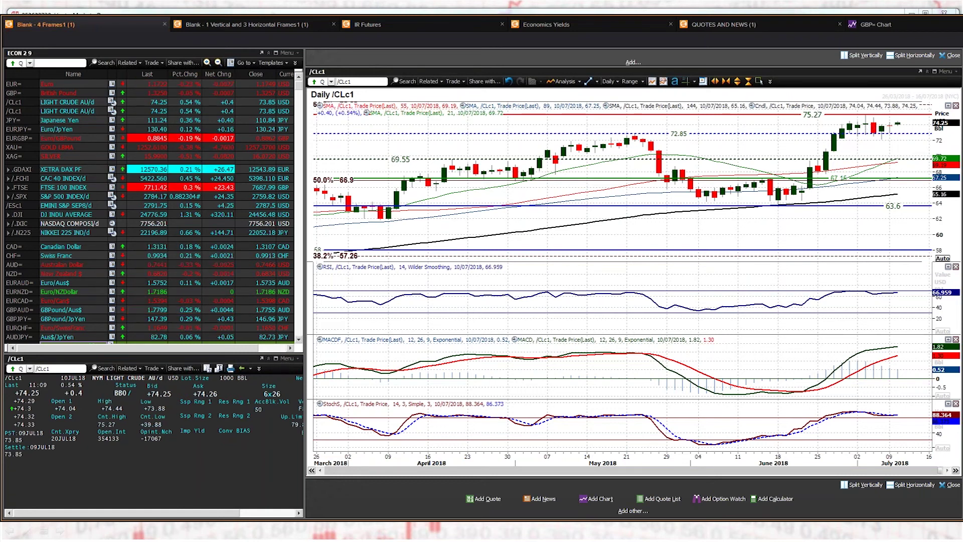
# Glance at MetaTrader 4, review Eikon's hourly /CLc1 chart layout, then return to MetaTrader 4.
pyautogui.hotkey('alt', 'Tab')
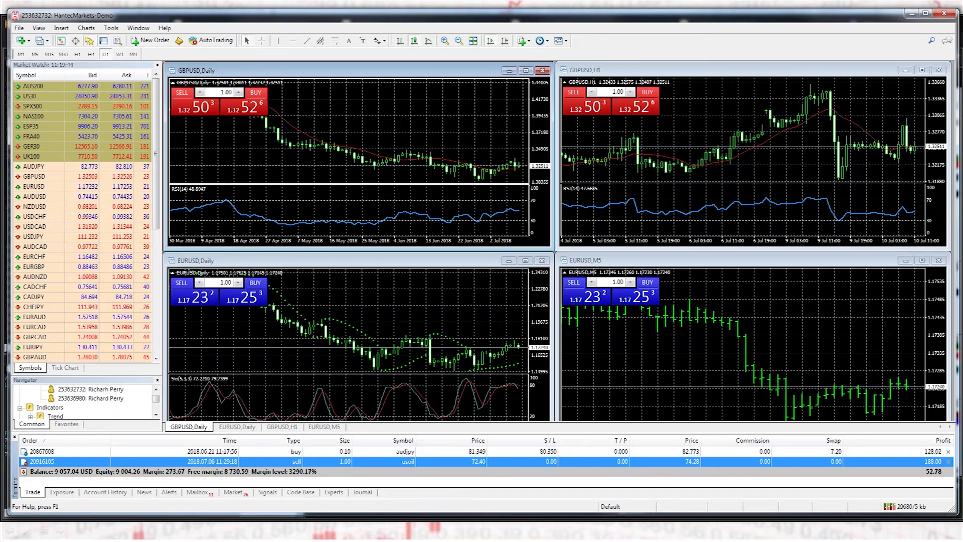
pyautogui.hotkey('alt', 'Tab')
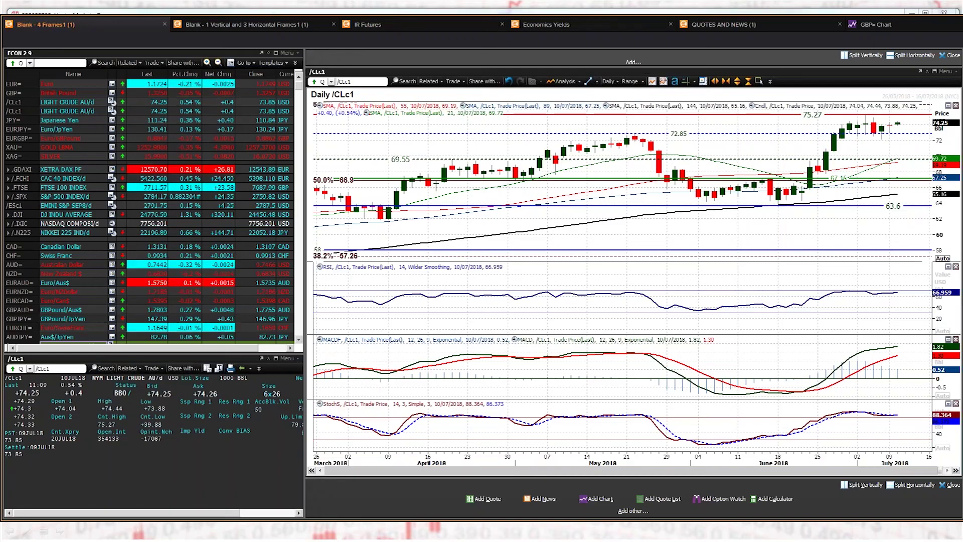
pyautogui.moveTo(879, 132)
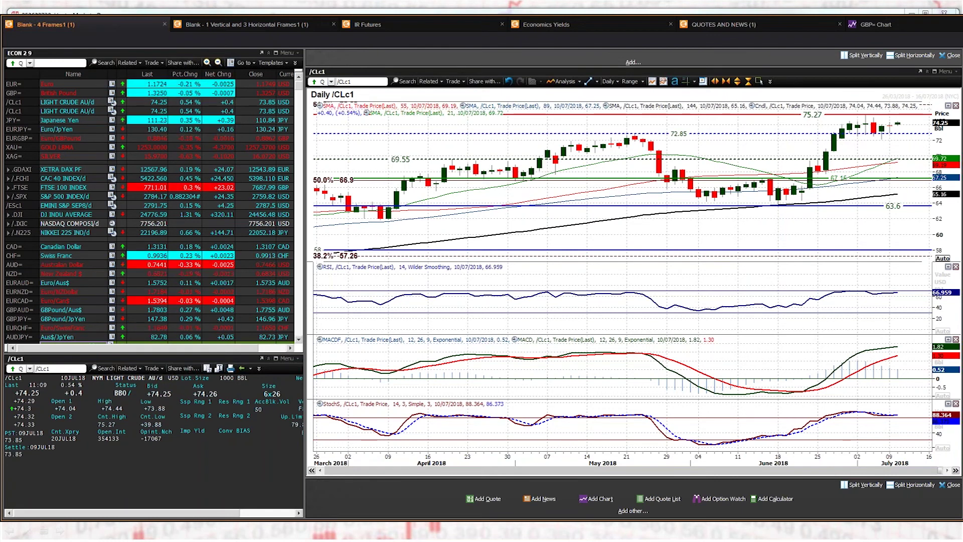
pyautogui.click(245, 24)
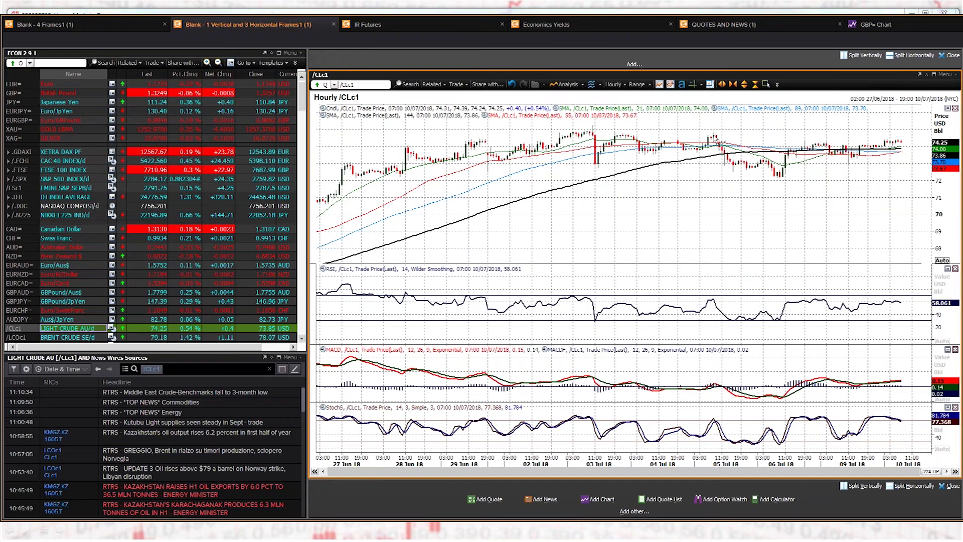
pyautogui.moveTo(717, 144)
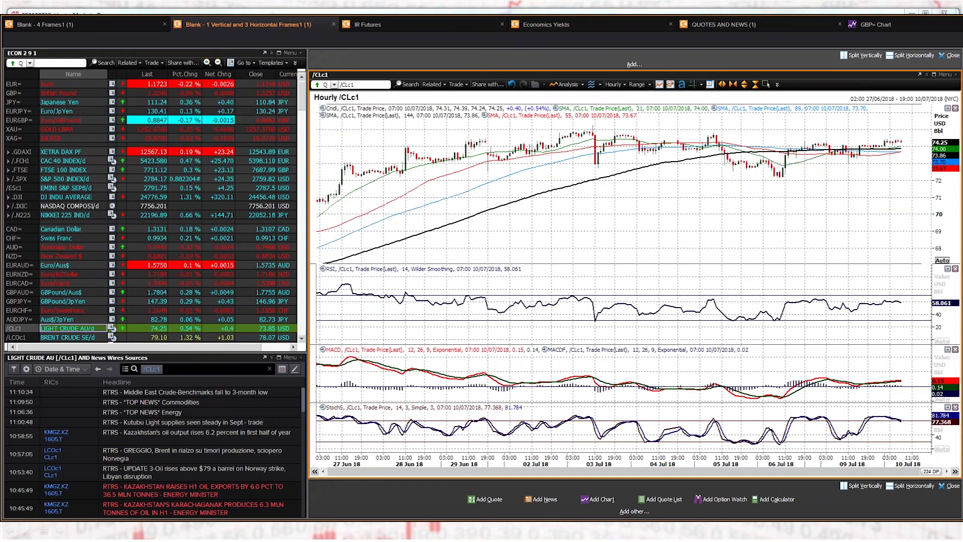
pyautogui.hotkey('alt', 'Tab')
# Modify the 1.00-lot USOIL sell order to carry a 74.90 stop loss, take profit 0.00.
pyautogui.doubleClick(549, 462)
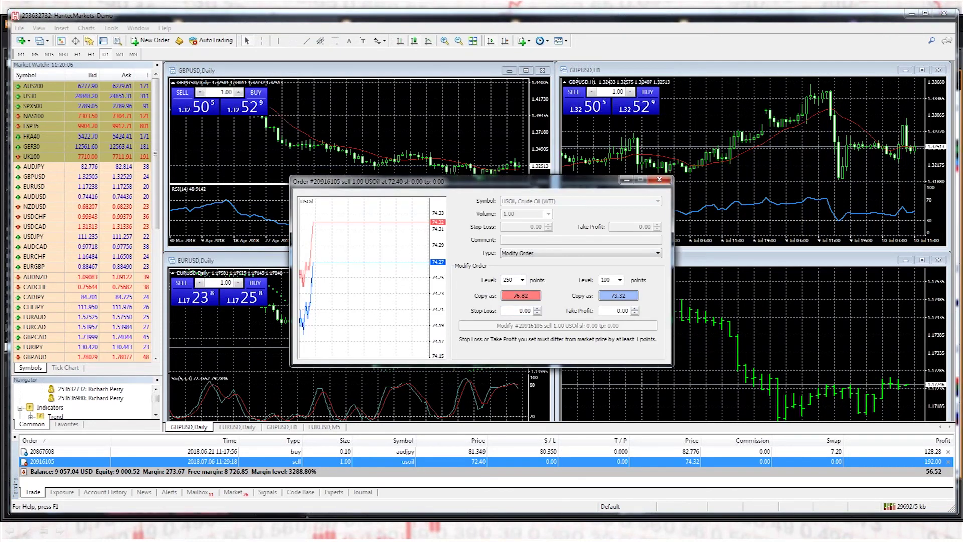
pyautogui.click(529, 253)
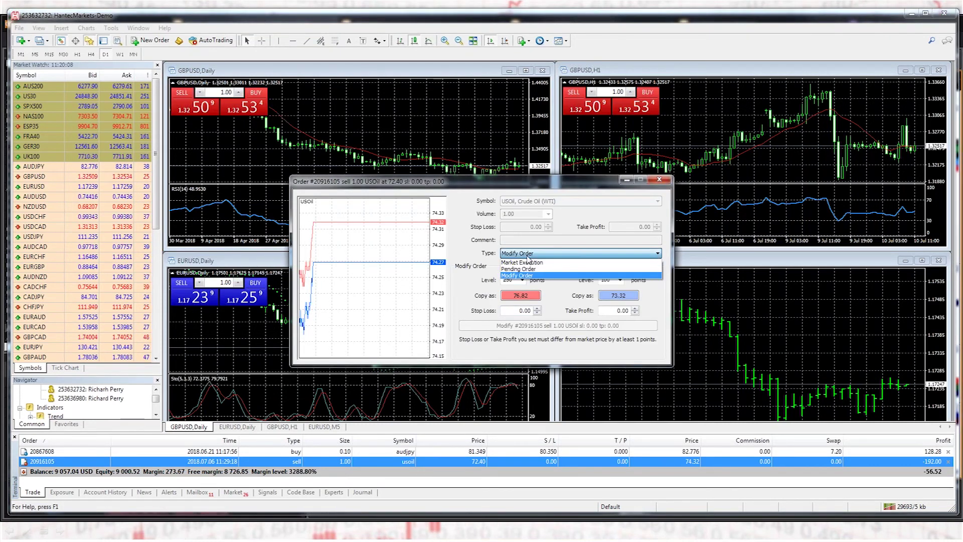
pyautogui.click(521, 273)
pyautogui.click(519, 296)
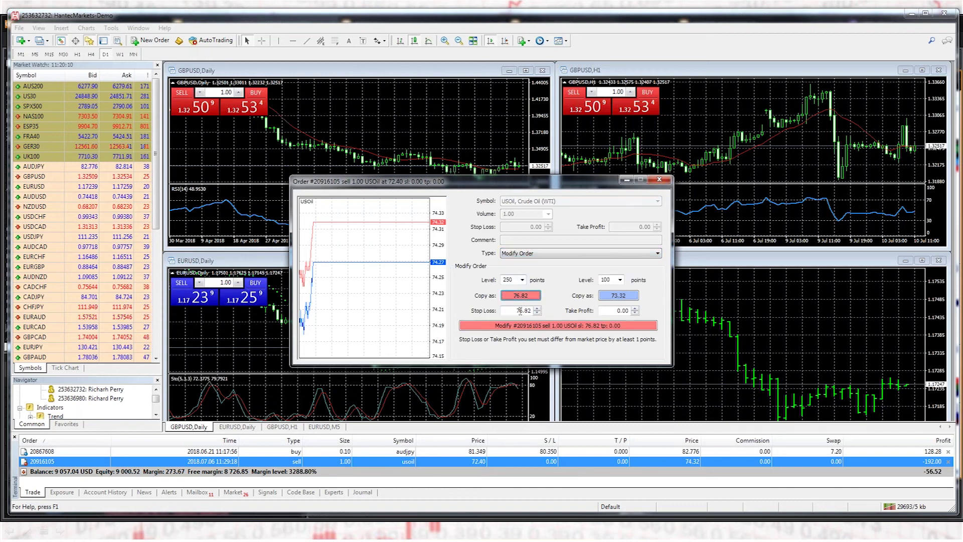
pyautogui.write('4.90')
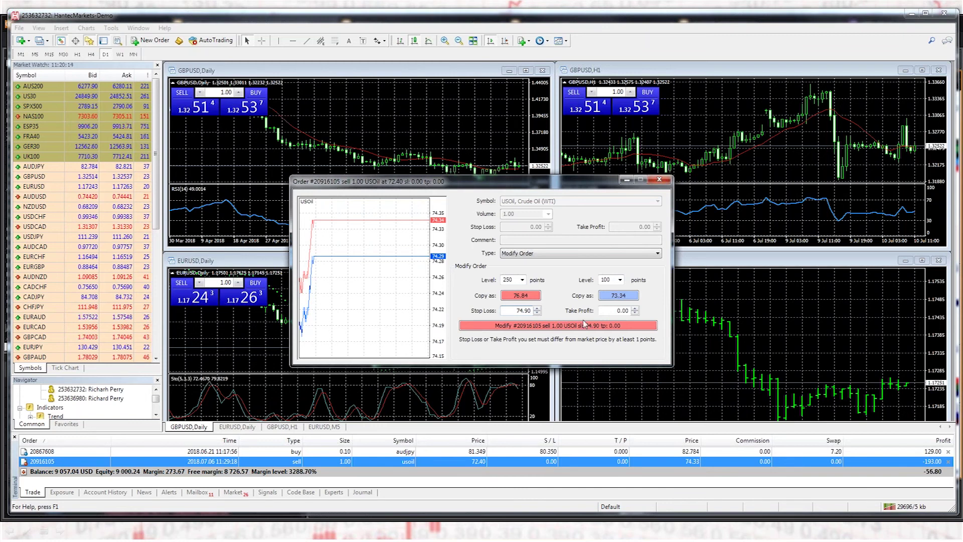
pyautogui.click(563, 327)
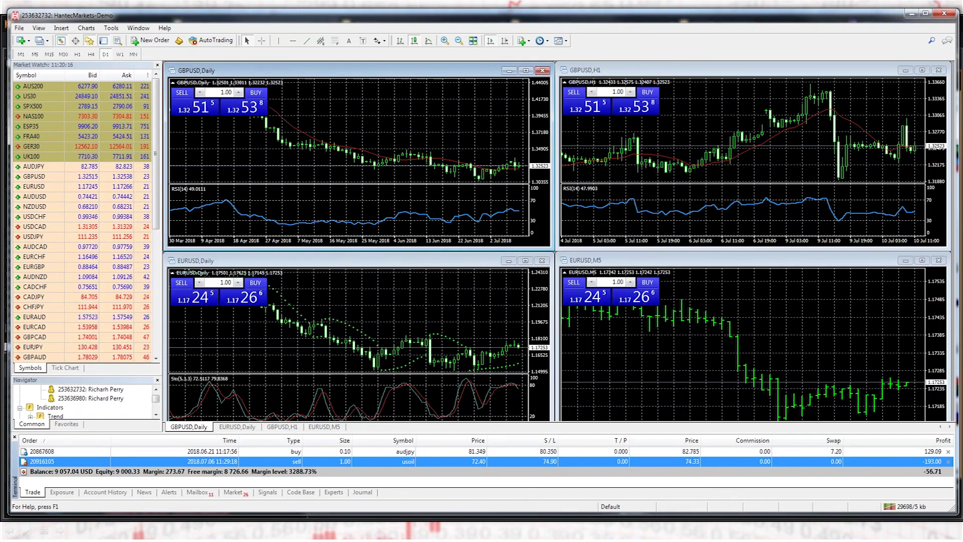
# Back in Eikon, compare the daily and hourly /CLc1 layouts, finishing on the daily chart.
pyautogui.hotkey('alt', 'Tab')
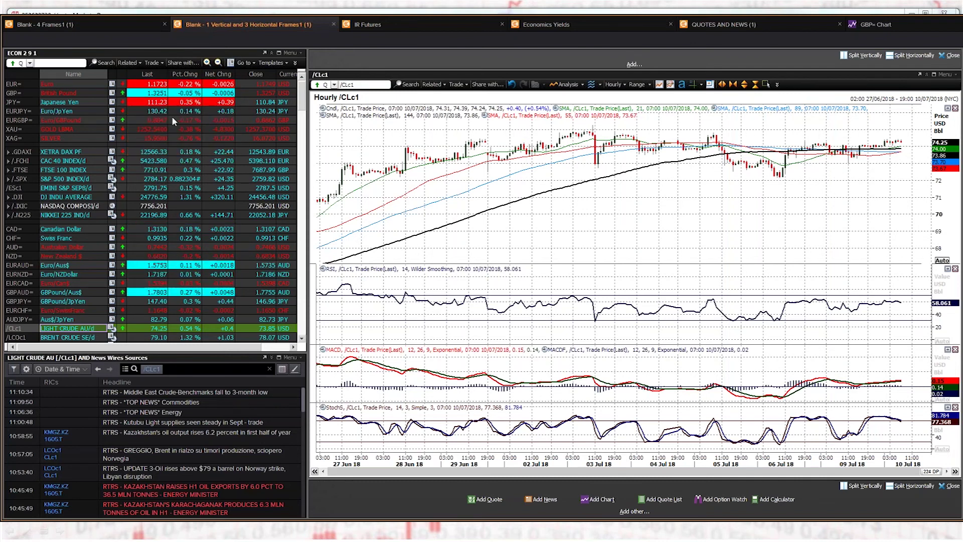
pyautogui.click(98, 25)
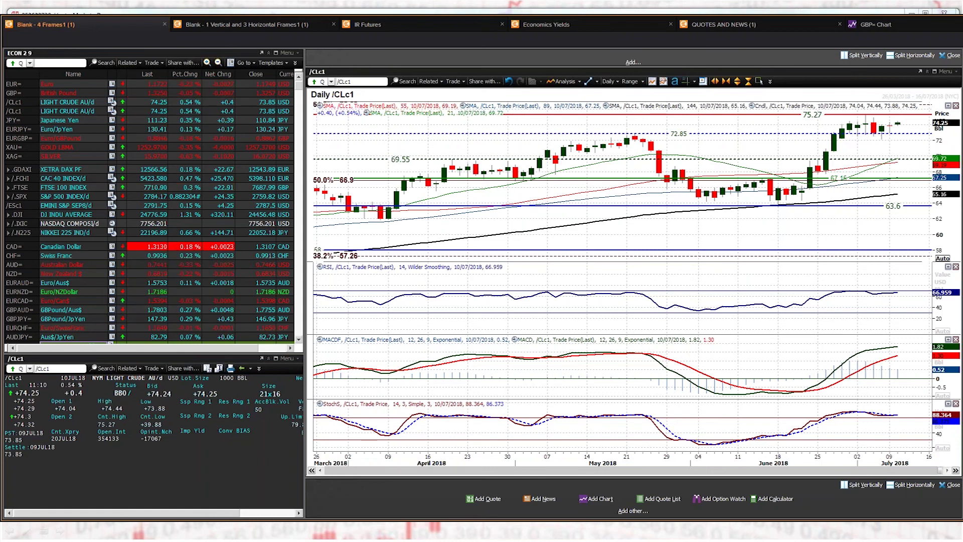
pyautogui.moveTo(873, 129)
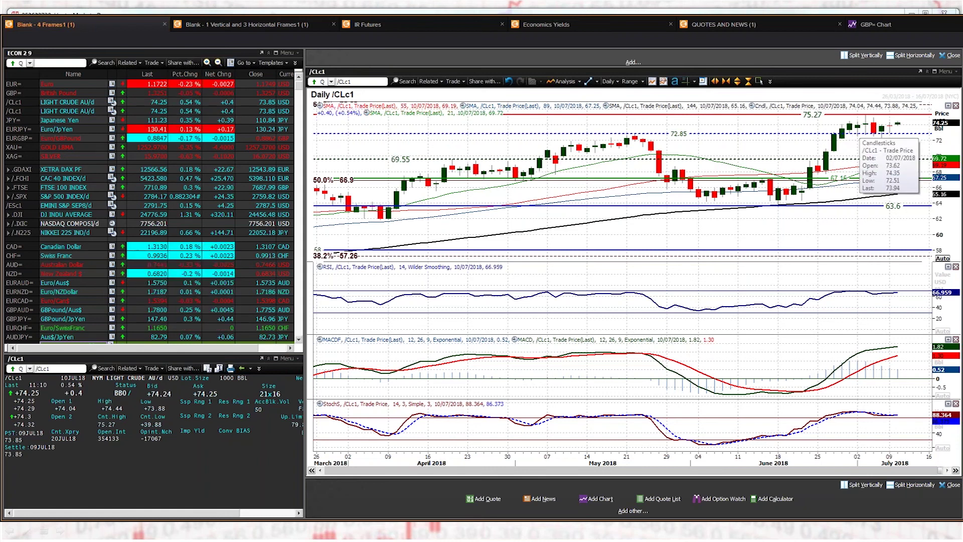
pyautogui.click(224, 25)
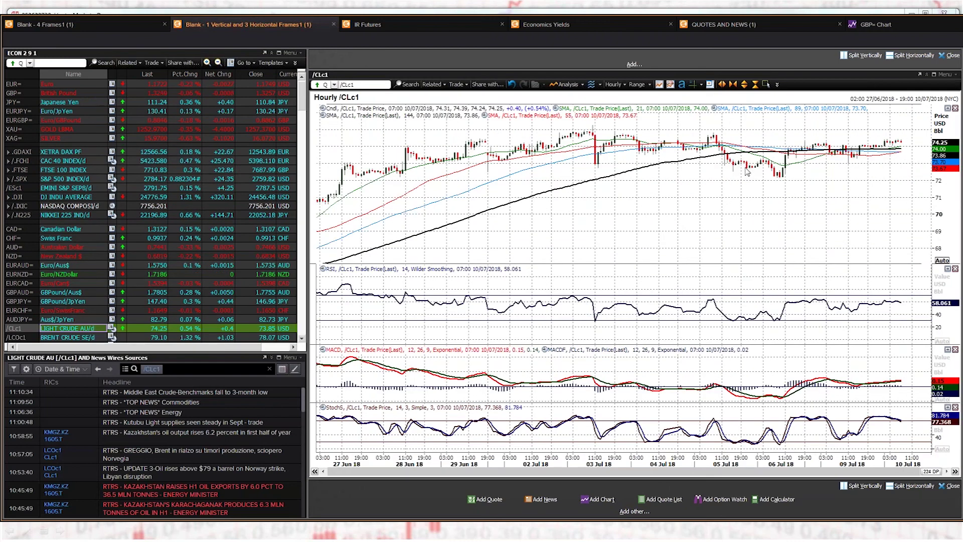
pyautogui.moveTo(713, 149)
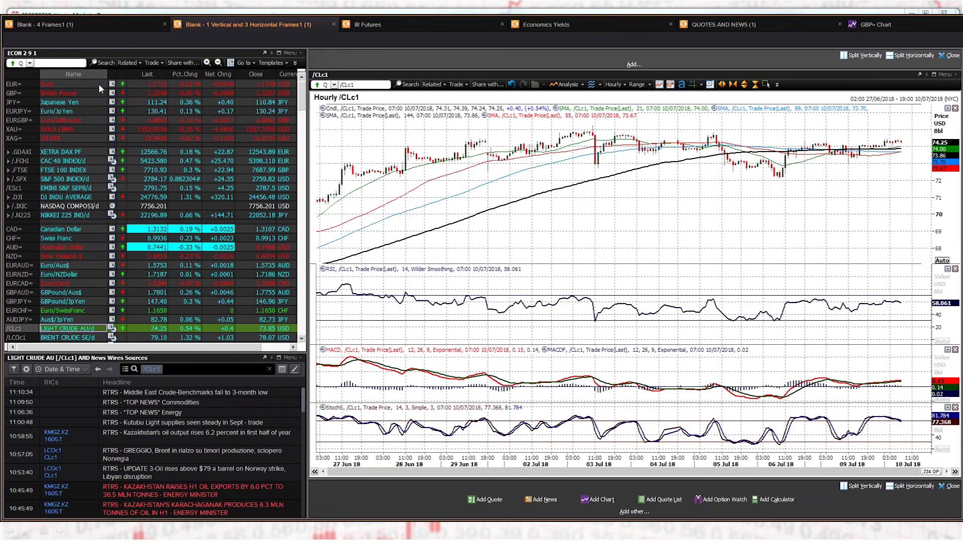
pyautogui.click(83, 21)
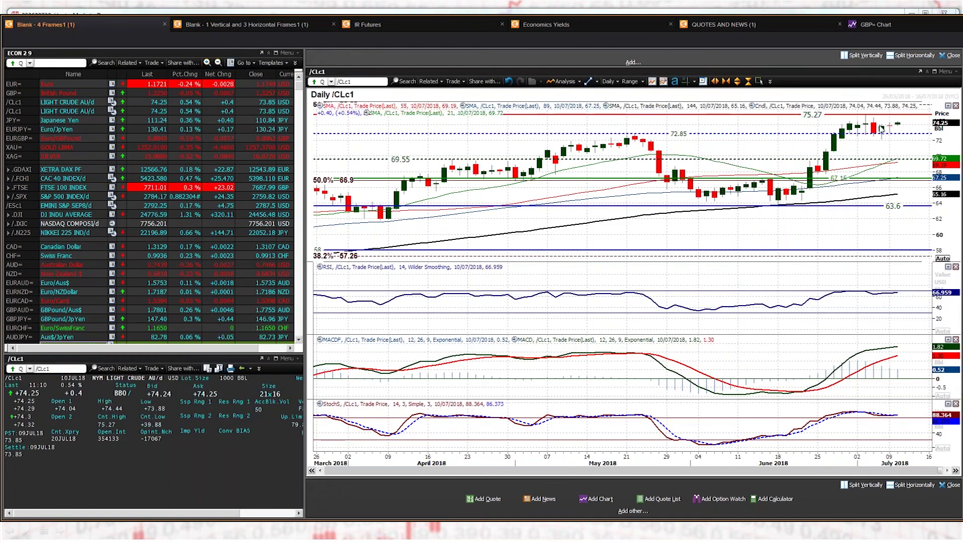